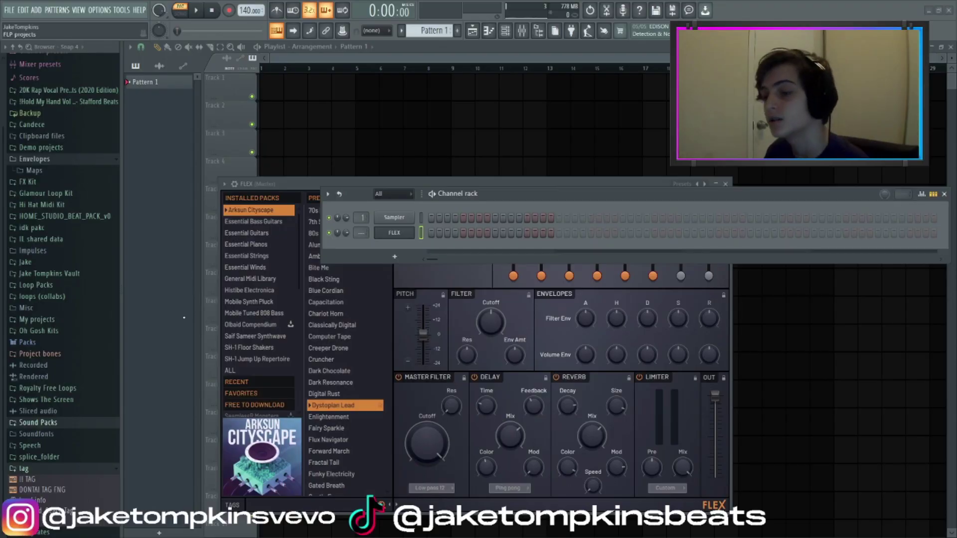
Step: Open the FLEX channel's piano roll and load the Steinway D lite preset from the Essential Pianos pack
{"action": "right_click", "coordinate": [380, 234]}
{"action": "left_click", "coordinate": [264, 252]}
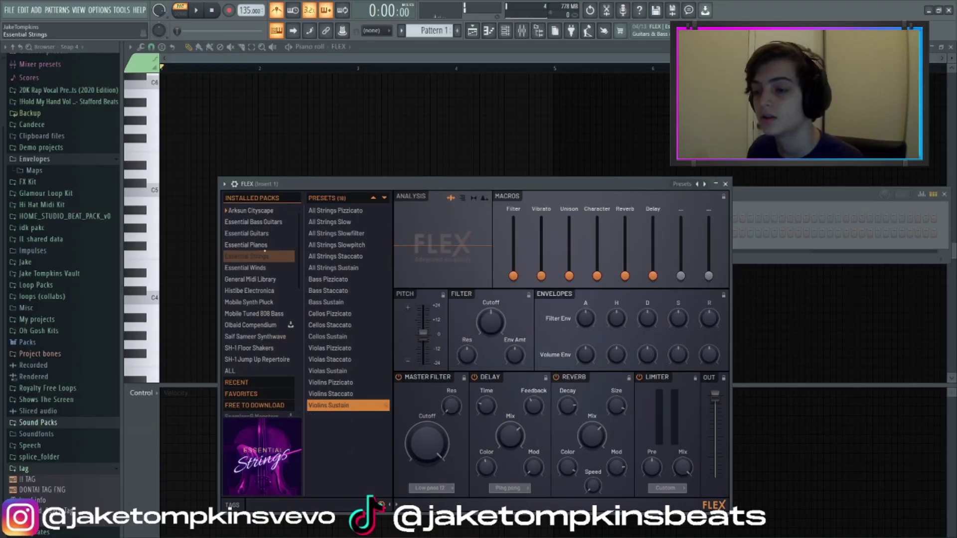
{"action": "left_click", "coordinate": [259, 245]}
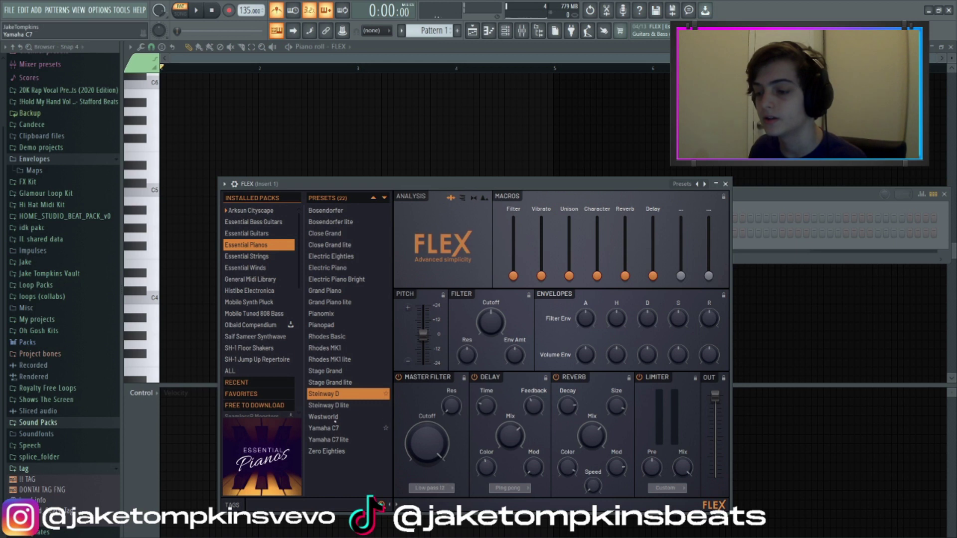
{"action": "left_click", "coordinate": [338, 406]}
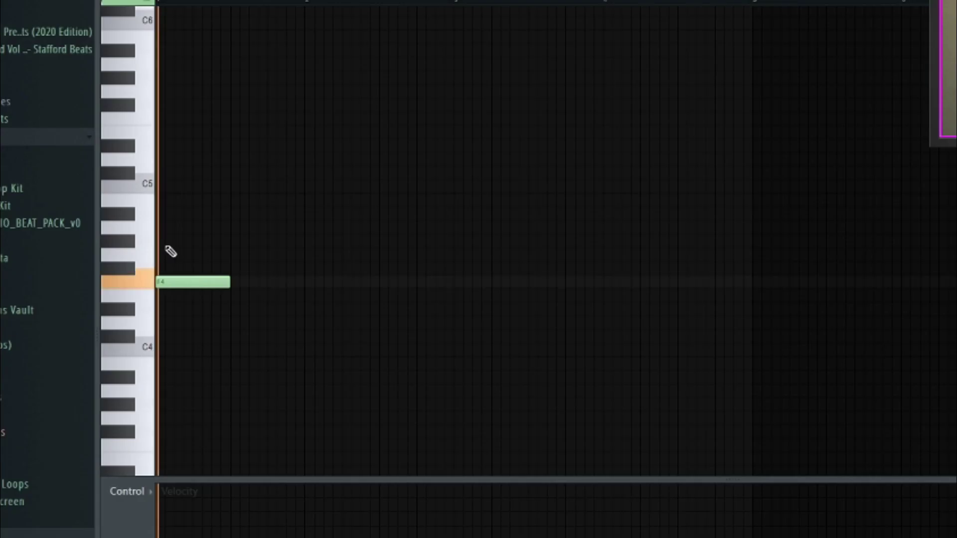
Step: Add G#4 and C5 above the F4 note in bar 1 and lengthen the chord to one full bar
{"action": "left_click", "coordinate": [165, 244]}
{"action": "left_click_drag", "start_coordinate": [151, 185], "coordinate": [170, 187]}
{"action": "key", "text": "space"}
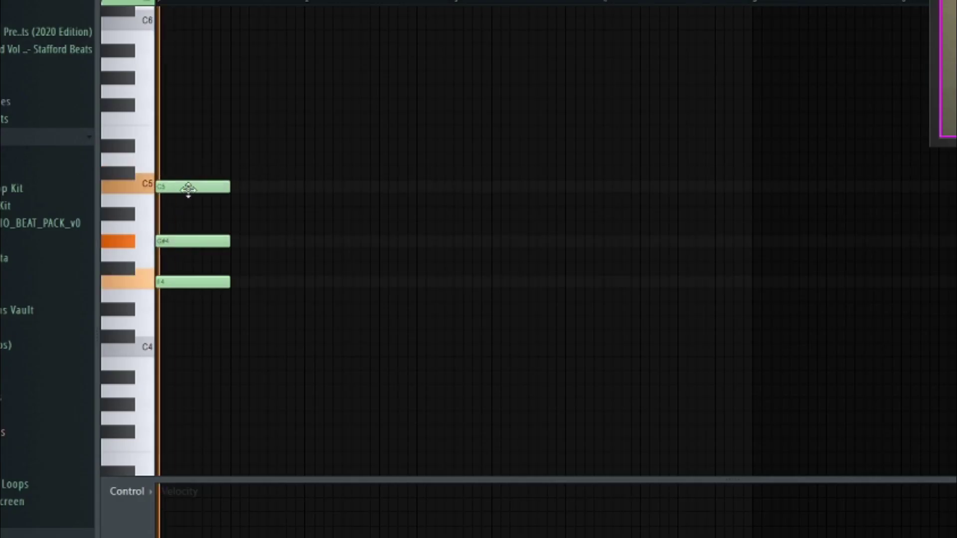
{"action": "key", "text": "space"}
{"action": "key", "text": "ctrl+a"}
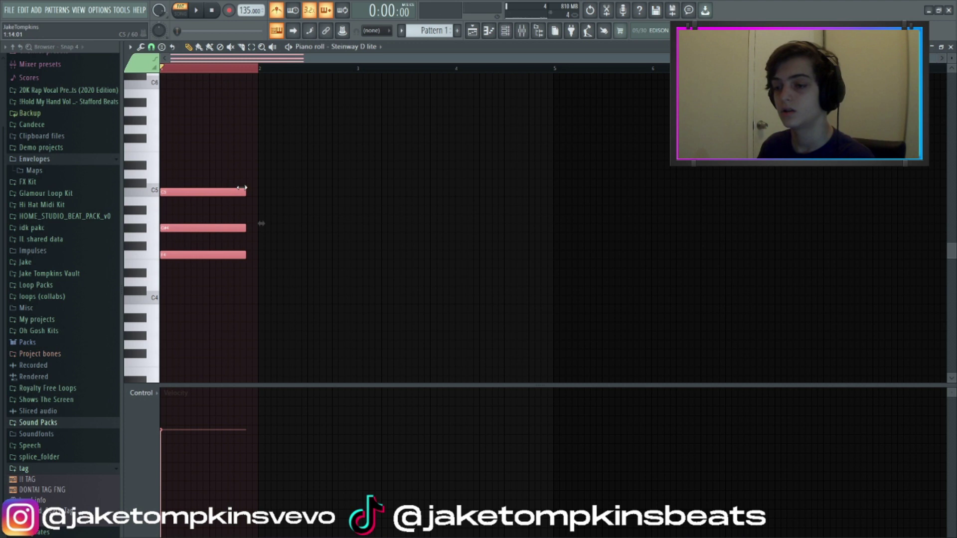
{"action": "left_click", "coordinate": [303, 198]}
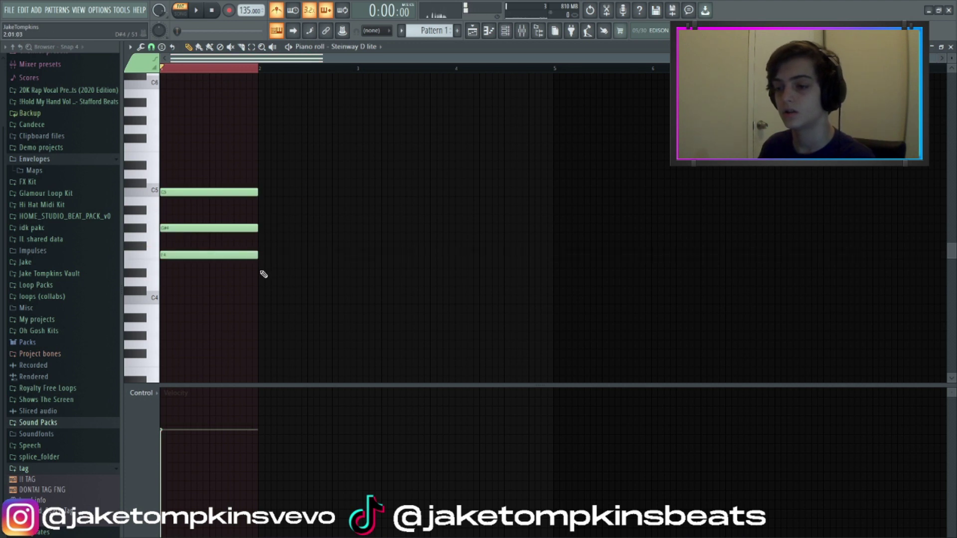
Step: Place a one-bar chord of C#4, F4 and G#4 in bar 2
{"action": "left_click_drag", "start_coordinate": [261, 282], "coordinate": [261, 270]}
{"action": "right_click", "coordinate": [260, 272]}
{"action": "left_click", "coordinate": [260, 289]}
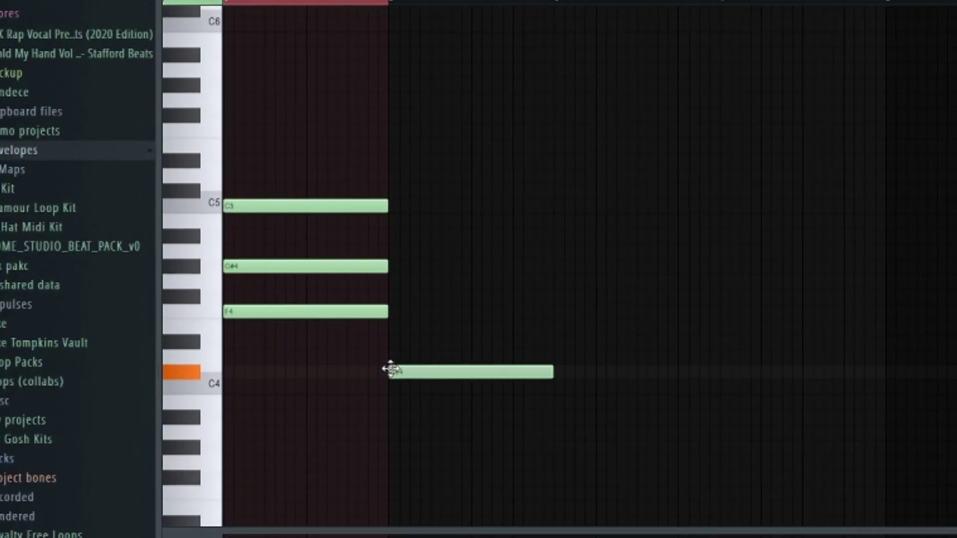
{"action": "left_click", "coordinate": [396, 312]}
{"action": "left_click", "coordinate": [411, 266]}
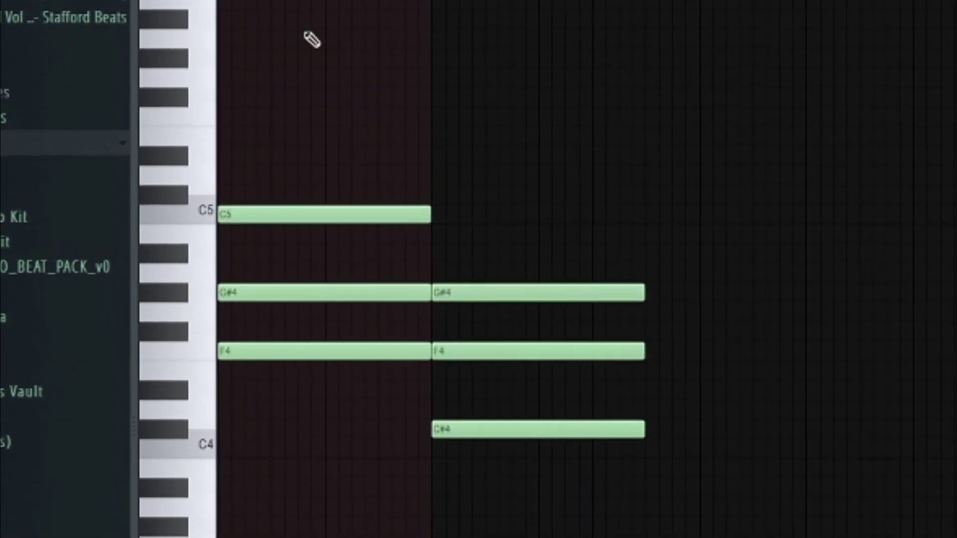
Step: Place one-bar chords of D#4, G4 and A#4 in bar 3 and C4, D#4 and G4 in bar 4
{"action": "left_click", "coordinate": [562, 326]}
{"action": "left_click_drag", "start_coordinate": [249, 314], "coordinate": [244, 286]}
{"action": "left_click_drag", "start_coordinate": [241, 252], "coordinate": [241, 245]}
{"action": "key", "text": "space"}
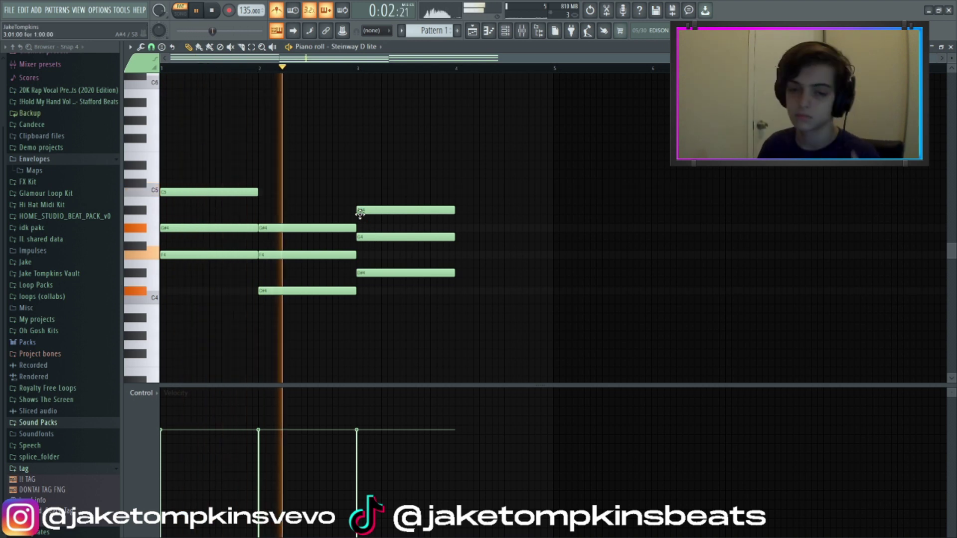
{"action": "left_click", "coordinate": [458, 306]}
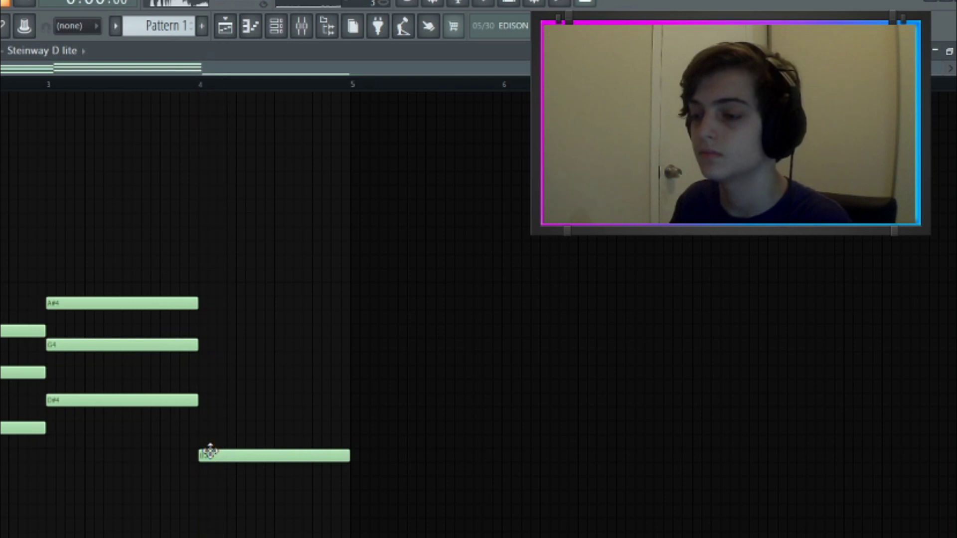
{"action": "left_click_drag", "start_coordinate": [210, 452], "coordinate": [201, 344]}
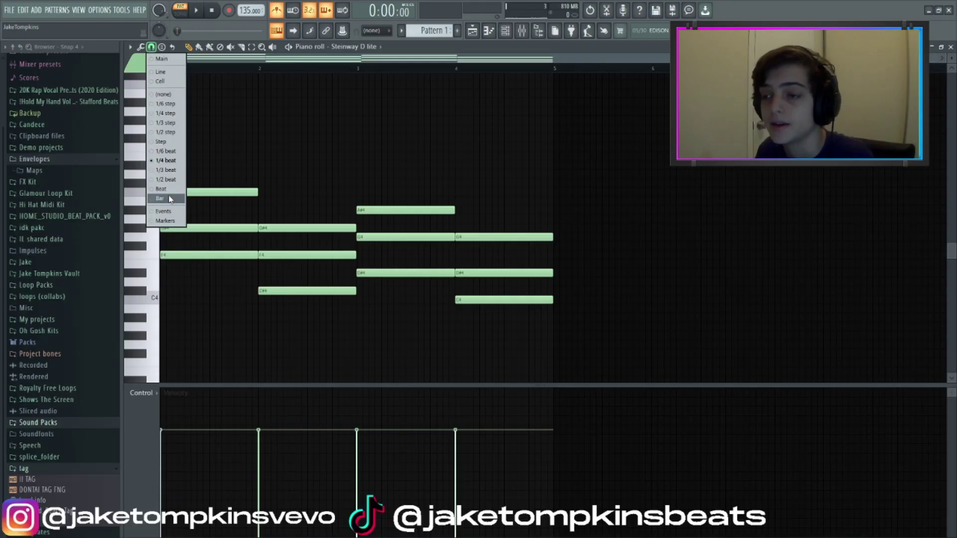
Step: With snap set to Beat, cut the last beat off the first chord and move the second chord one beat earlier
{"action": "left_click", "coordinate": [169, 198]}
{"action": "left_click", "coordinate": [155, 49]}
{"action": "left_click", "coordinate": [165, 189]}
{"action": "scroll", "coordinate": [164, 152], "scroll_direction": "up", "scroll_amount": 1}
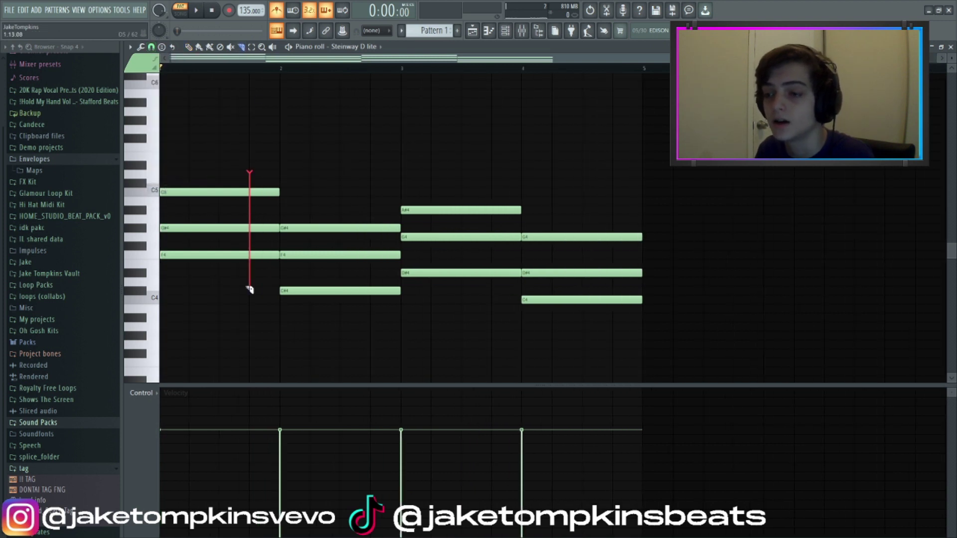
{"action": "left_click", "coordinate": [253, 49]}
{"action": "left_click_drag", "start_coordinate": [293, 197], "coordinate": [341, 343]}
{"action": "key", "text": "shift+Left"}
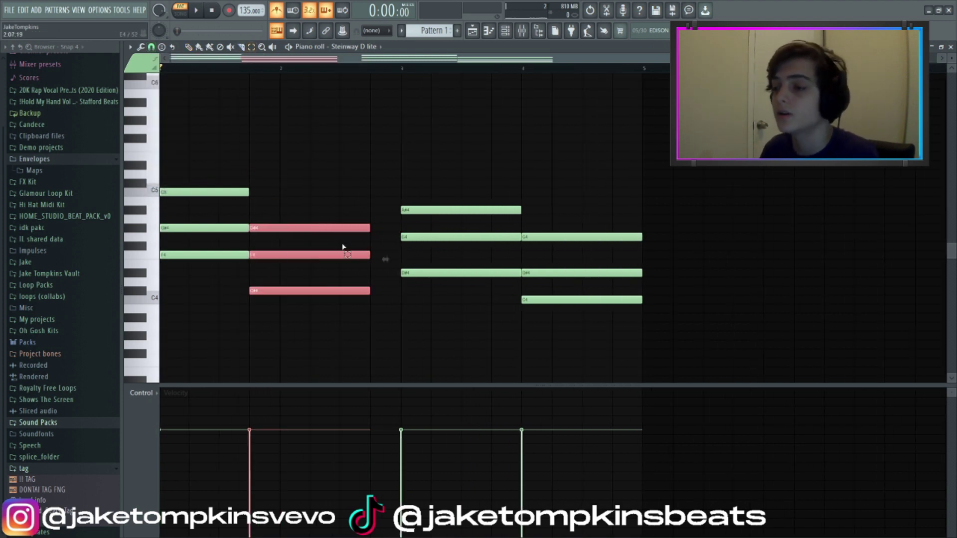
Step: Cut the last beat off the third chord and move the fourth chord one beat earlier to meet it
{"action": "key", "text": "space"}
{"action": "left_click_drag", "start_coordinate": [492, 189], "coordinate": [493, 294]}
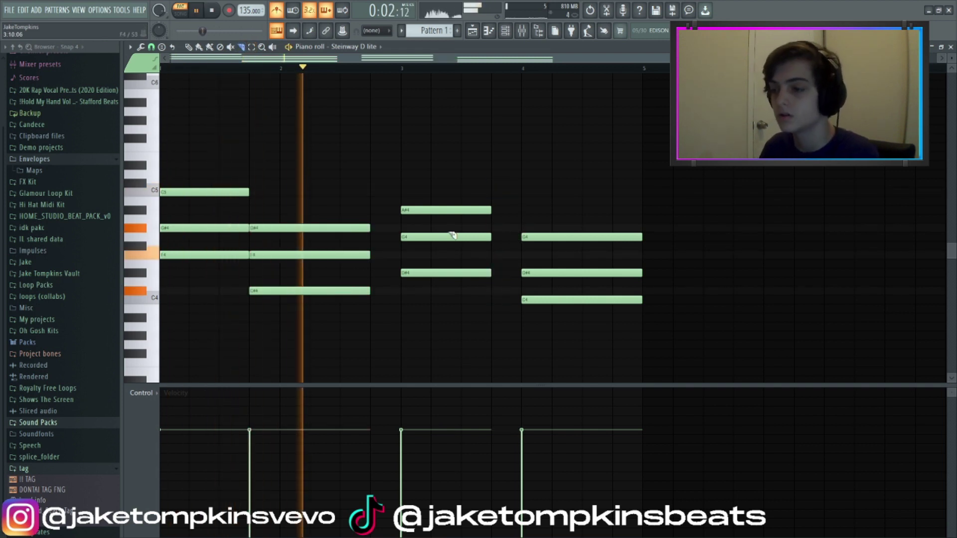
{"action": "left_click", "coordinate": [253, 48]}
{"action": "left_click_drag", "start_coordinate": [542, 182], "coordinate": [573, 338]}
{"action": "key", "text": "shift+Left"}
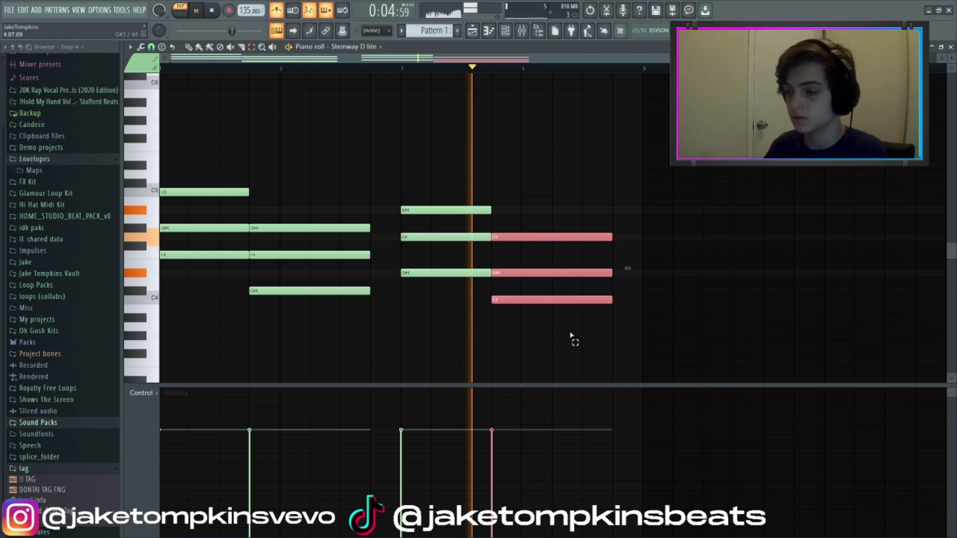
Step: Lengthen the second and fourth chords by one beat to the ends of bars 2 and 4
{"action": "key", "text": "p"}
{"action": "left_click_drag", "start_coordinate": [613, 234], "coordinate": [643, 233]}
{"action": "key", "text": "space"}
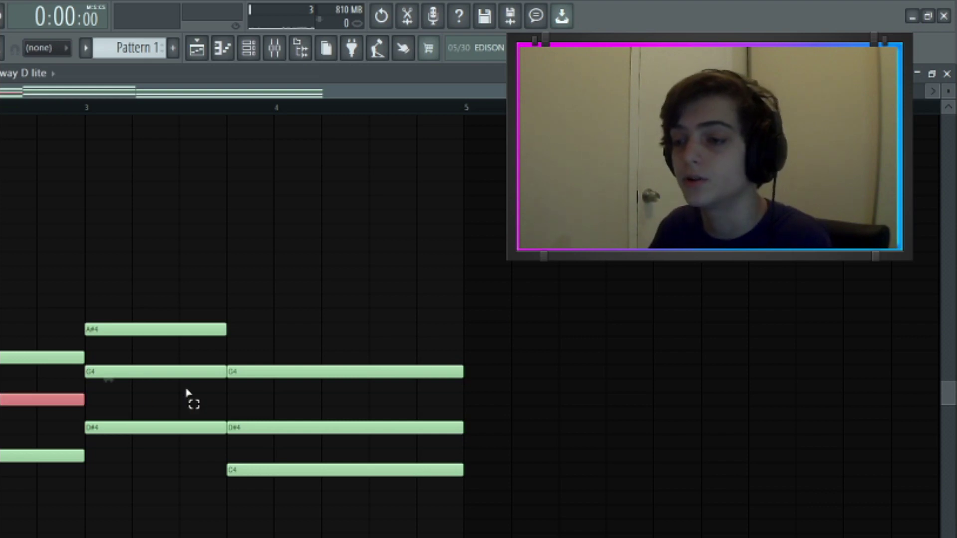
Step: Select the middle note of each of the four chords and raise these notes by one octave
{"action": "left_click_drag", "start_coordinate": [192, 358], "coordinate": [199, 391]}
{"action": "left_click_drag", "start_coordinate": [322, 408], "coordinate": [330, 450]}
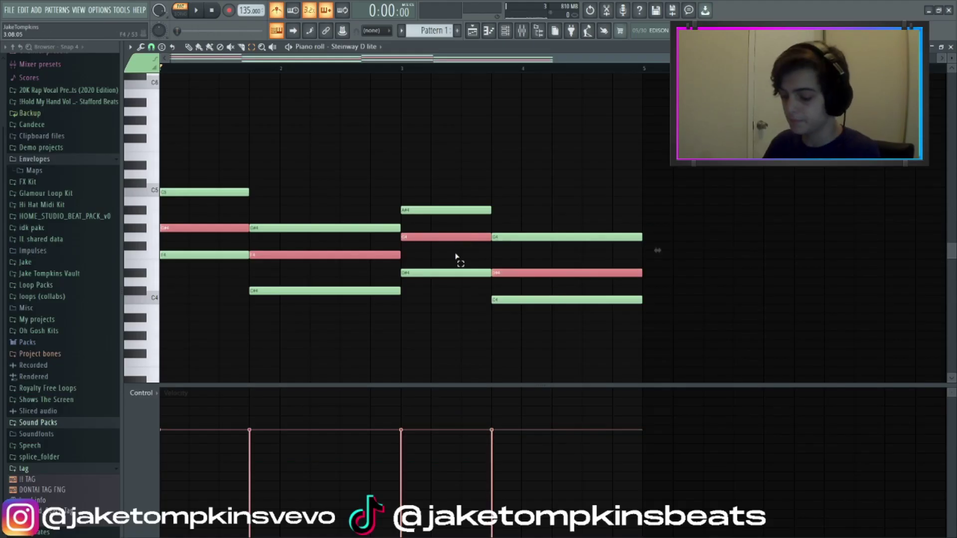
{"action": "key", "text": "ctrl+Up"}
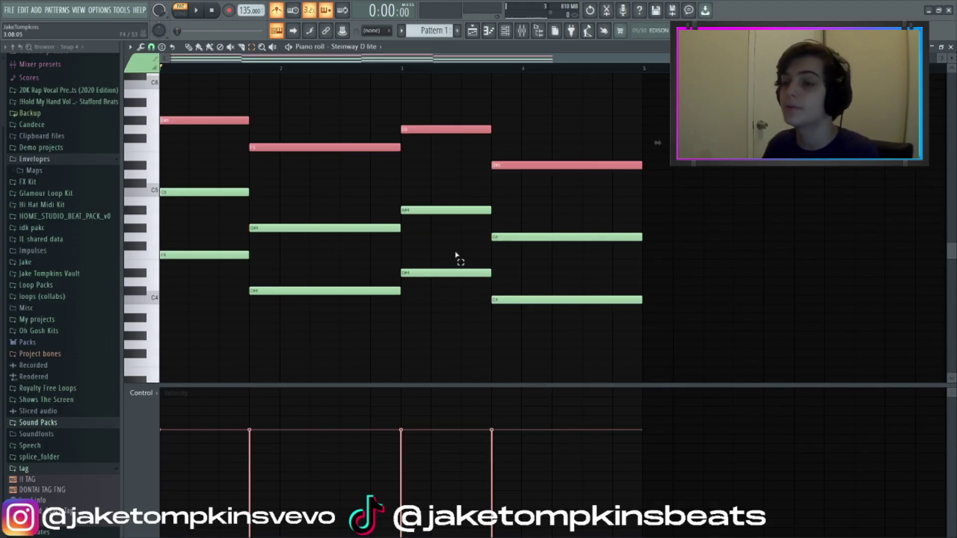
{"action": "key", "text": "ctrl+d"}
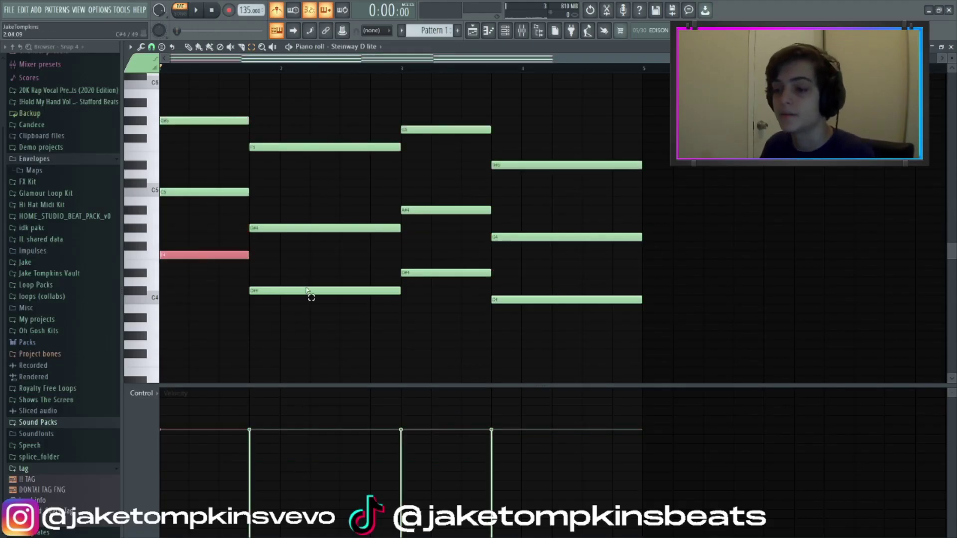
Step: Duplicate the lowest note of each chord one octave lower and play the progression
{"action": "left_click_drag", "start_coordinate": [453, 269], "coordinate": [519, 313]}
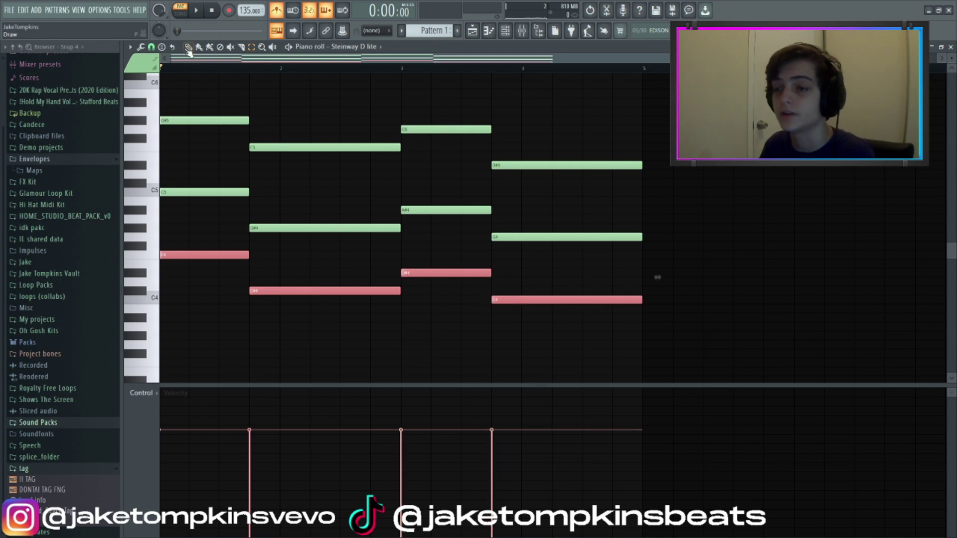
{"action": "key", "text": "ctrl+Down"}
{"action": "key", "text": "space"}
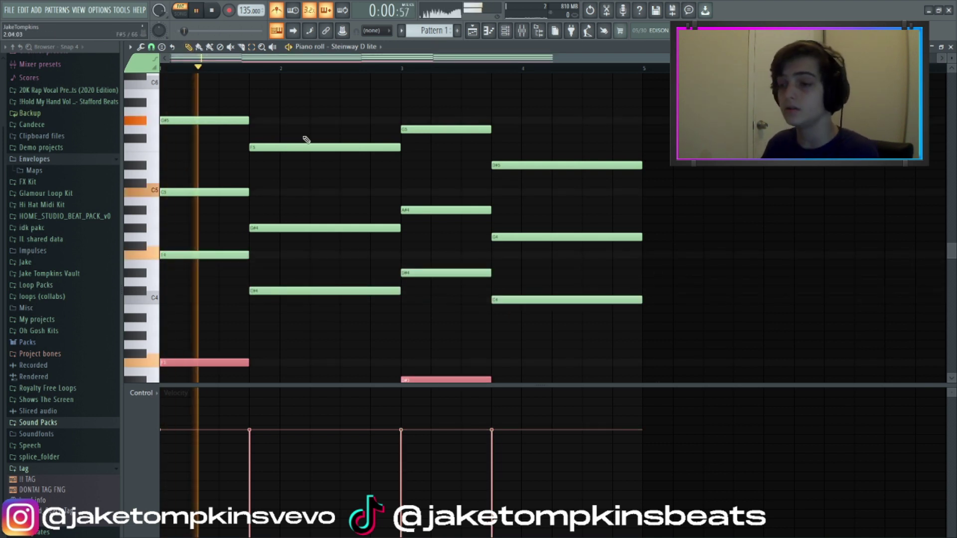
Step: Transpose all the notes in the pattern up one octave
{"action": "key", "text": "ctrl+a"}
{"action": "key", "text": "ctrl+Up"}
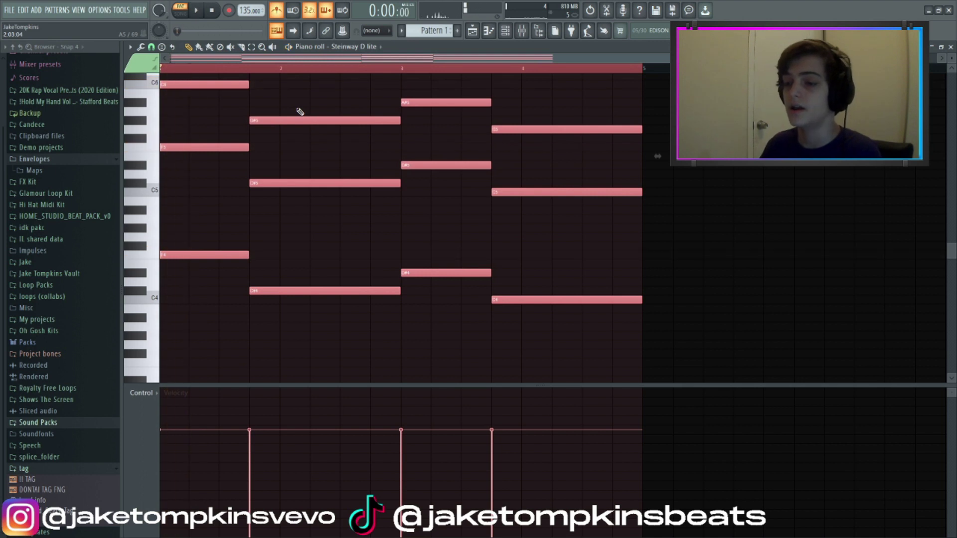
{"action": "scroll", "coordinate": [182, 133], "scroll_direction": "up", "scroll_amount": 3}
{"action": "right_click", "coordinate": [255, 104]}
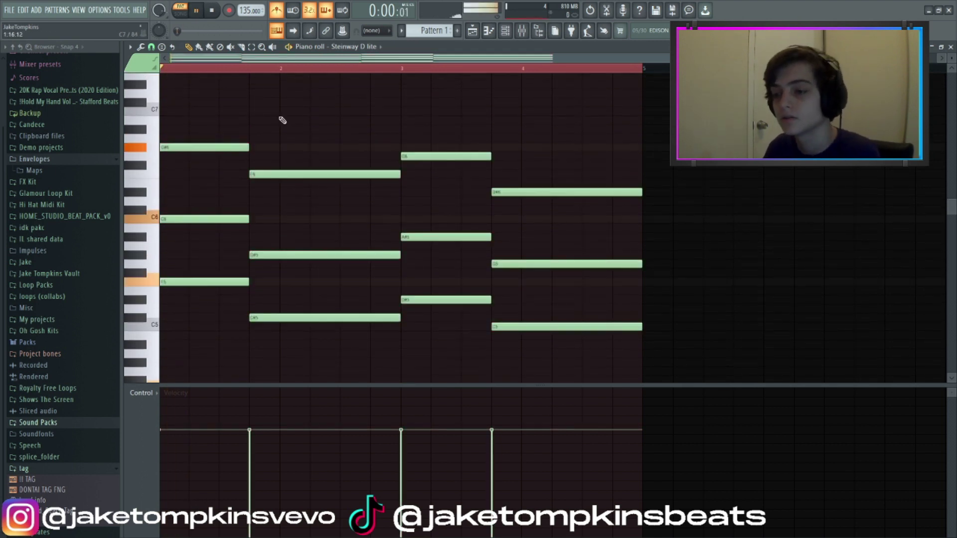
Step: Add a top melody of C7, D#7, A#6 and G6, each starting on beat 3 of its bar
{"action": "left_click", "coordinate": [233, 110]}
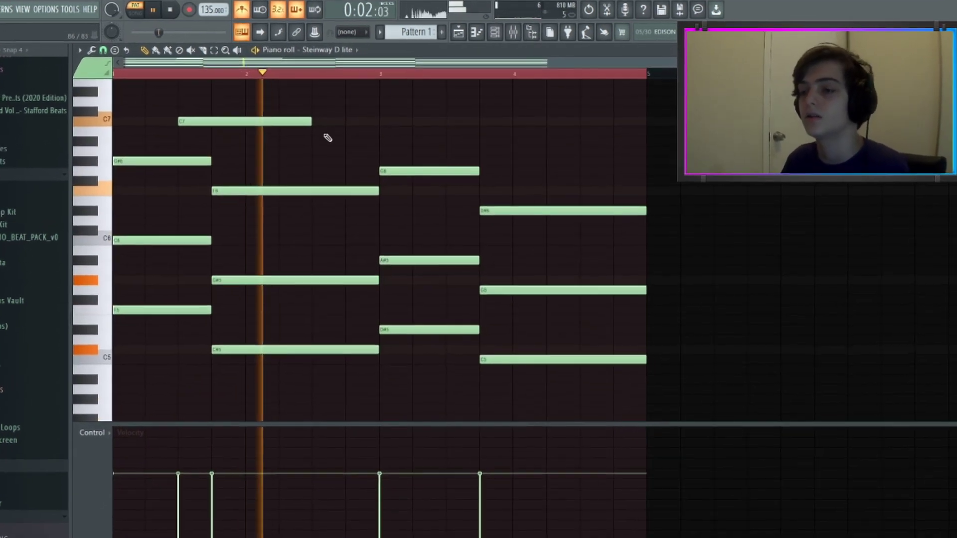
{"action": "left_click", "coordinate": [315, 92]}
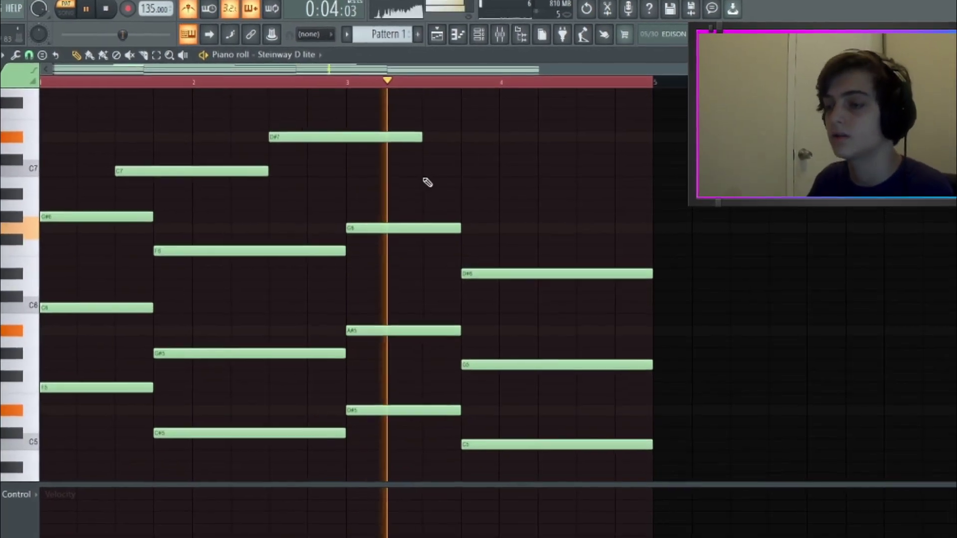
{"action": "left_click", "coordinate": [427, 182]}
{"action": "key", "text": "space"}
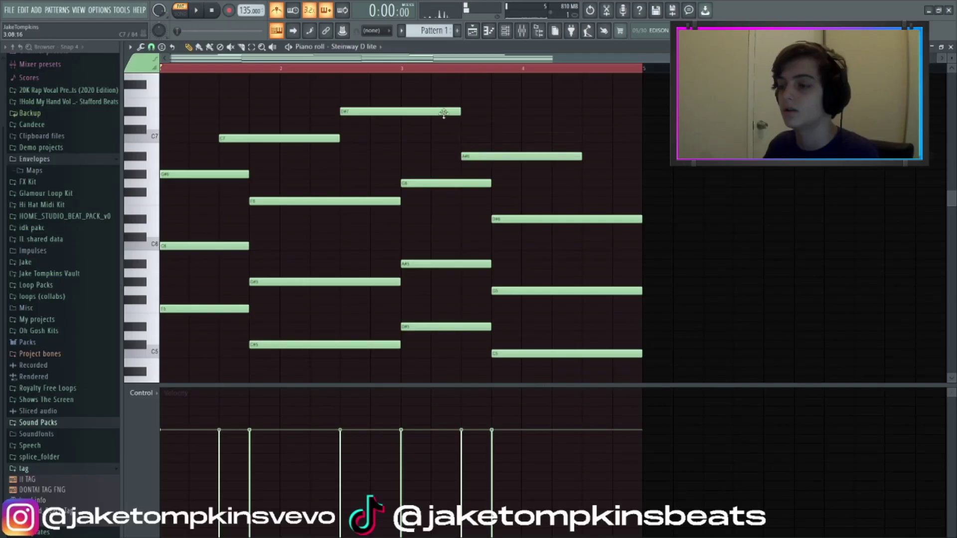
{"action": "left_click", "coordinate": [404, 68]}
{"action": "key", "text": "space"}
{"action": "scroll", "coordinate": [471, 124], "scroll_direction": "up", "scroll_amount": 2}
Step: Set the piano roll's snap to 1/2 beat
{"action": "left_click", "coordinate": [151, 47]}
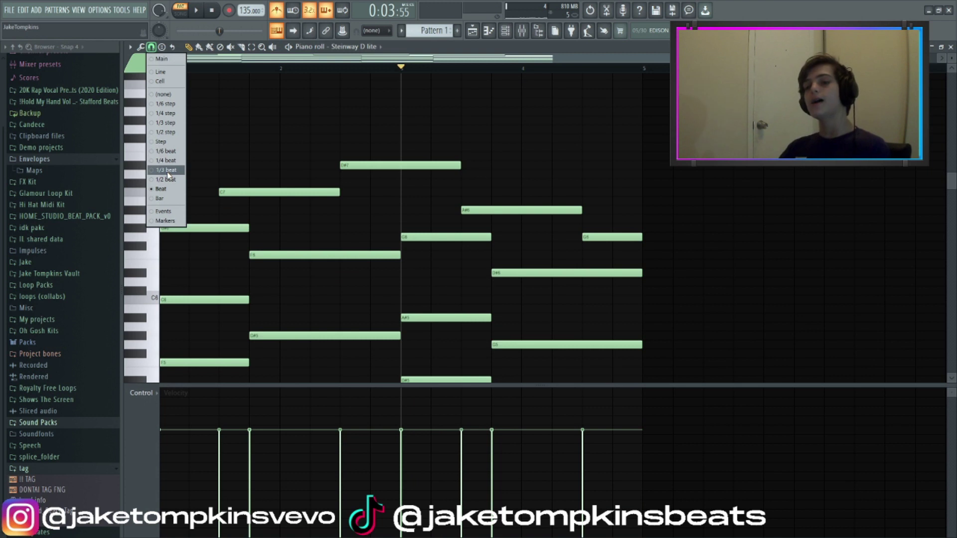
{"action": "left_click", "coordinate": [165, 178]}
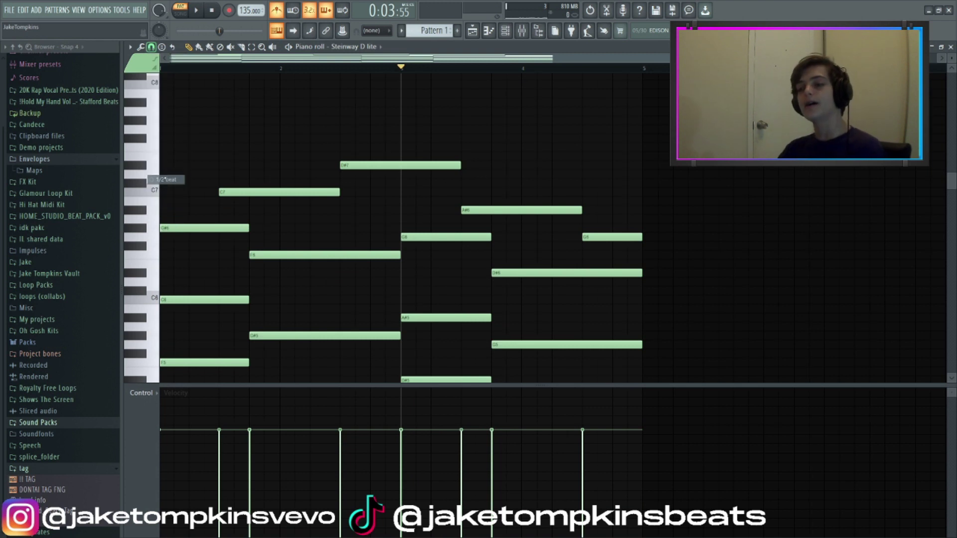
{"action": "scroll", "coordinate": [555, 111], "scroll_direction": "right", "scroll_amount": 1}
{"action": "scroll", "coordinate": [556, 111], "scroll_direction": "down", "scroll_amount": 2}
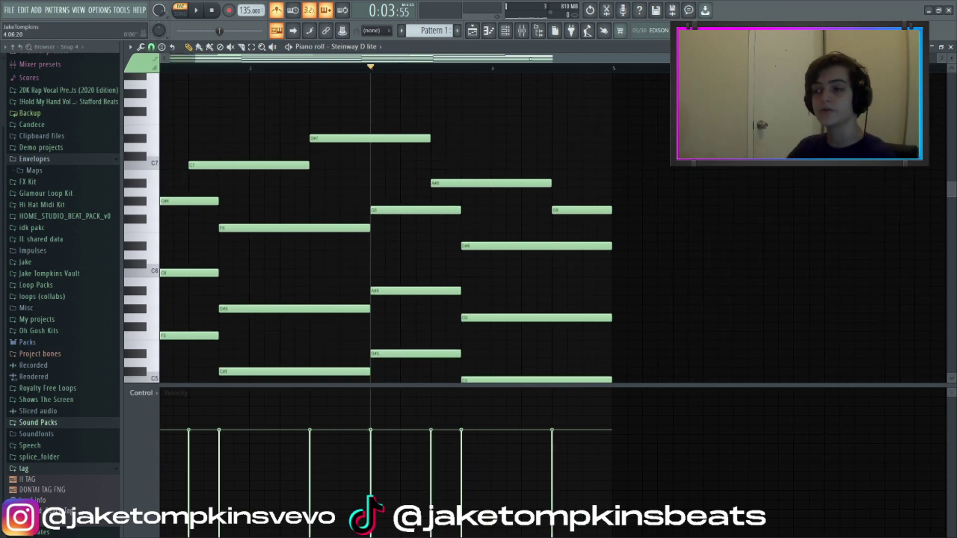
{"action": "scroll", "coordinate": [285, 92], "scroll_direction": "left", "scroll_amount": 1}
{"action": "scroll", "coordinate": [227, 109], "scroll_direction": "down", "scroll_amount": 3}
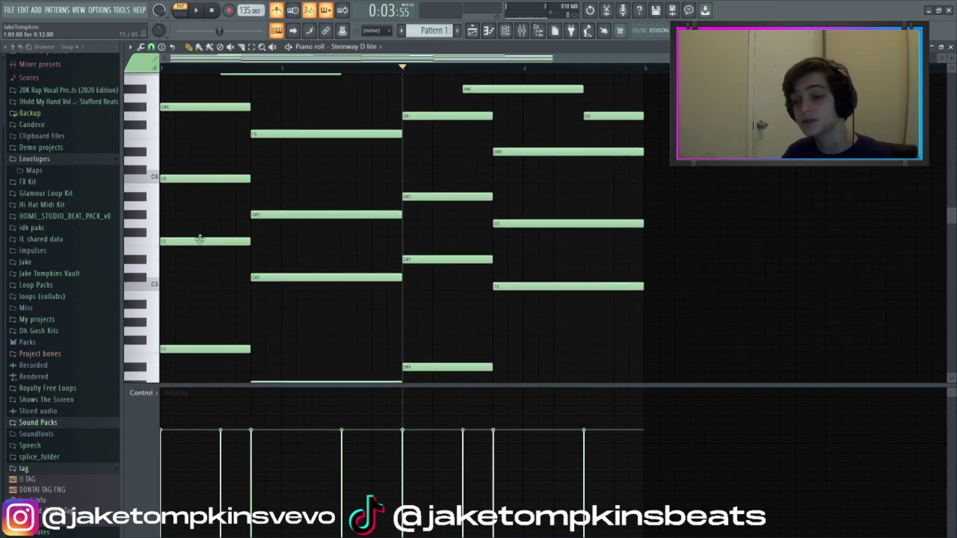
{"action": "scroll", "coordinate": [185, 266], "scroll_direction": "up", "scroll_amount": 1}
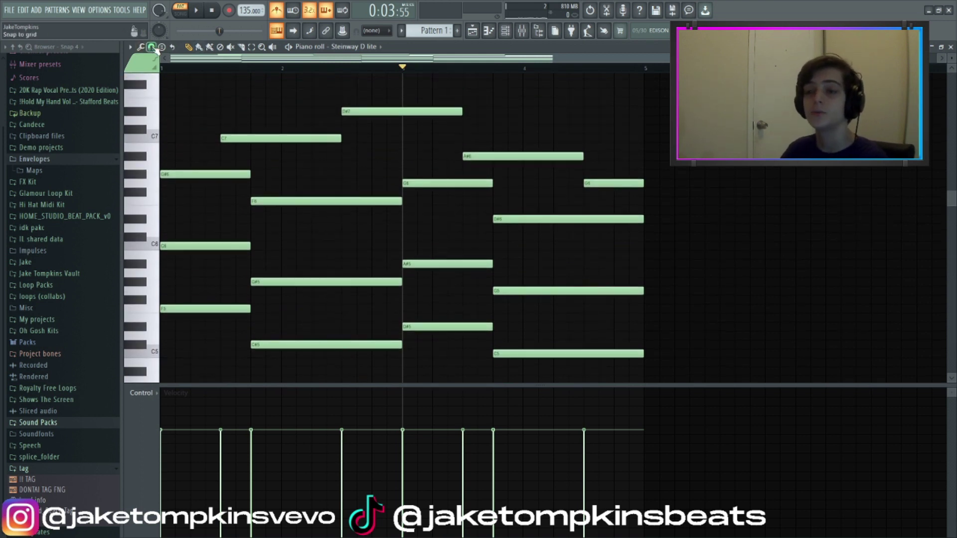
{"action": "left_click", "coordinate": [151, 47]}
{"action": "left_click", "coordinate": [130, 46]}
{"action": "mouse_move", "coordinate": [152, 176]}
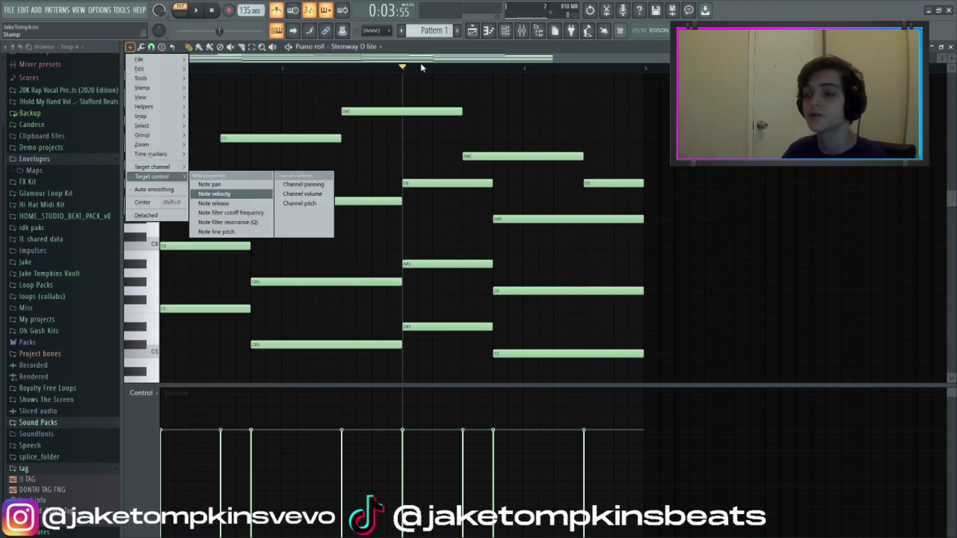
{"action": "left_click", "coordinate": [420, 63]}
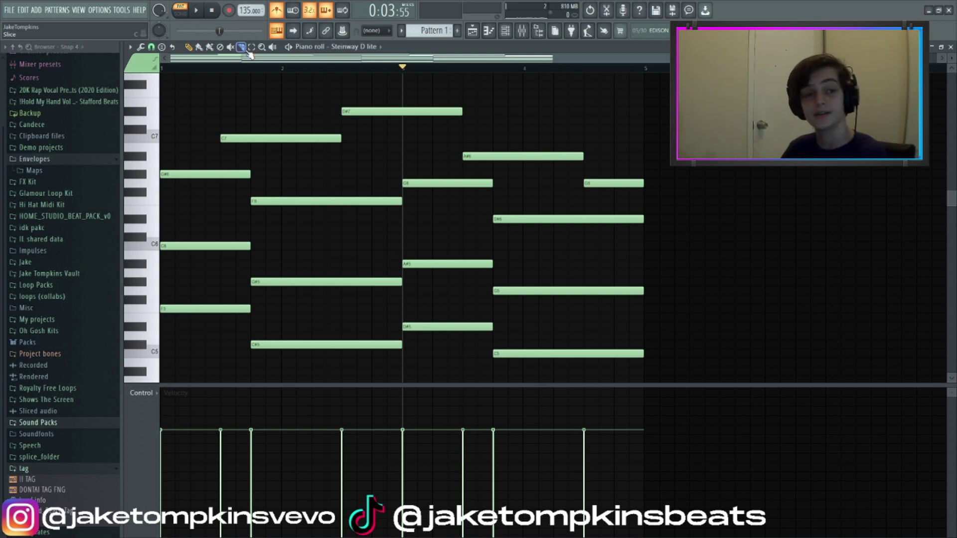
Step: Add a two-beat F7 melody note at the start of bar 1 and play the pattern
{"action": "scroll", "coordinate": [199, 150], "scroll_direction": "up", "scroll_amount": 4}
{"action": "left_click", "coordinate": [169, 175]}
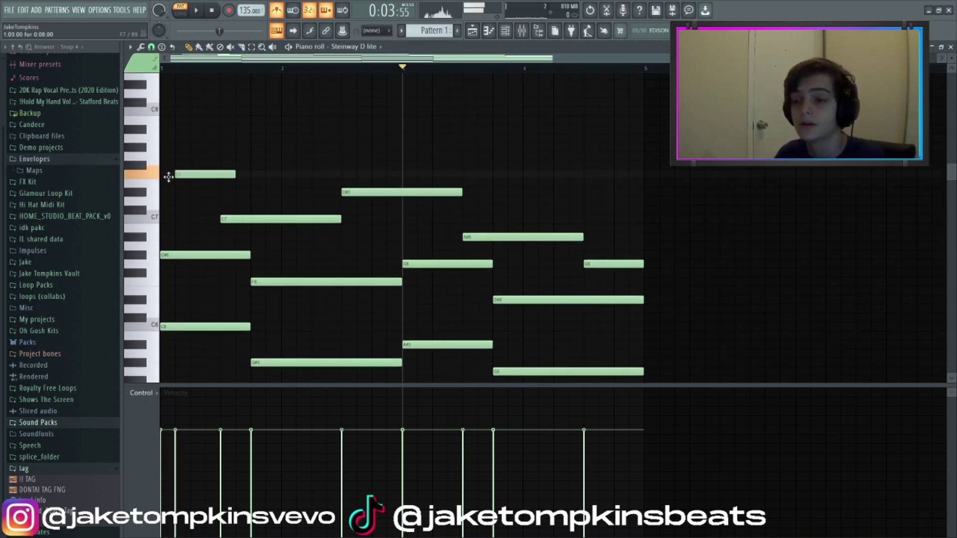
{"action": "key", "text": "space"}
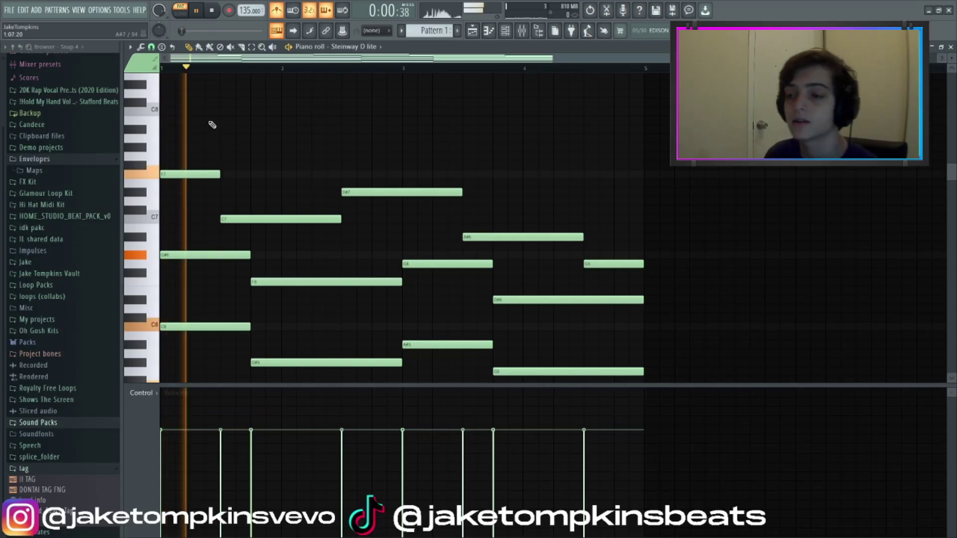
Step: Add a half-beat C8 note in bar 1, and half-beat C6 and C#6 notes from beat 3 of bar 3, checking by playback
{"action": "left_click", "coordinate": [198, 110]}
{"action": "left_click_drag", "start_coordinate": [198, 110], "coordinate": [205, 119]}
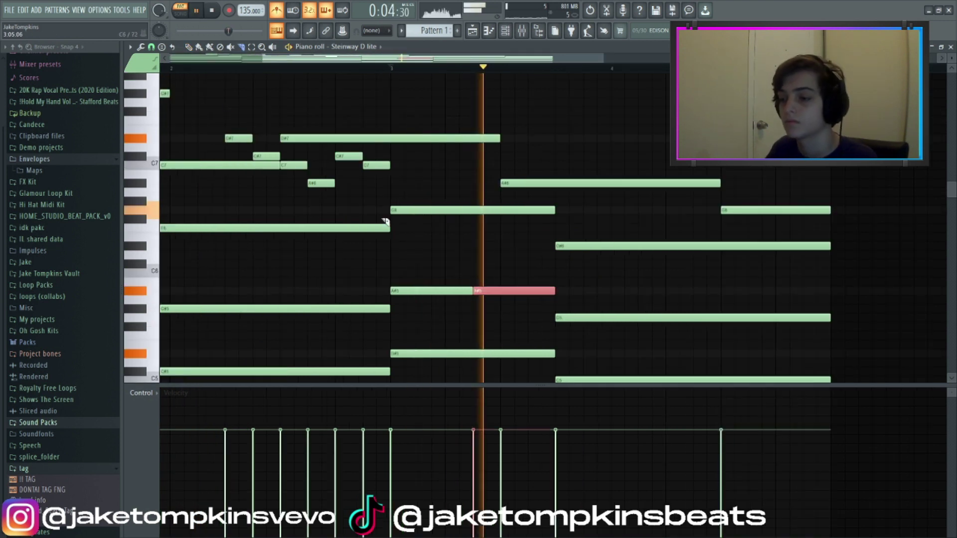
{"action": "left_click_drag", "start_coordinate": [498, 272], "coordinate": [503, 267]}
{"action": "key", "text": "space"}
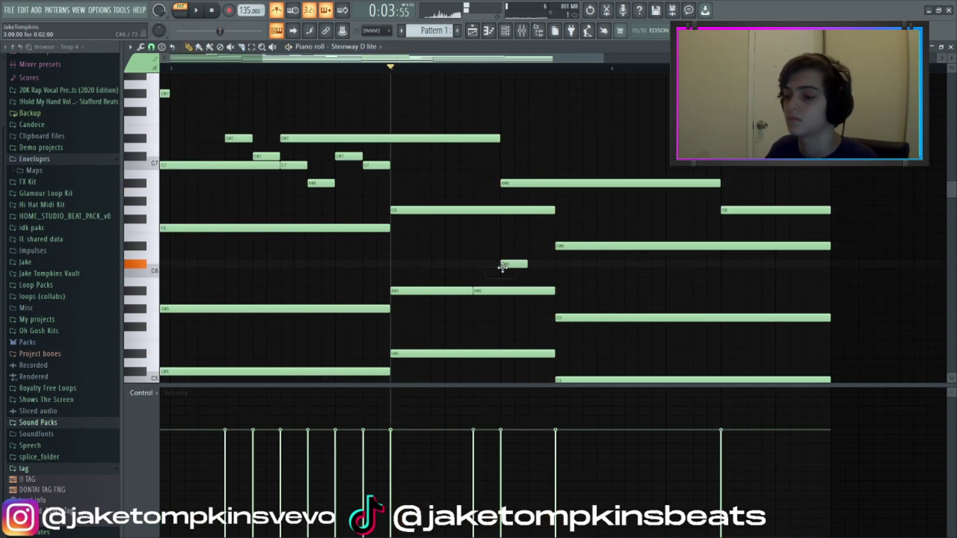
{"action": "left_click", "coordinate": [533, 264]}
{"action": "key", "text": "space"}
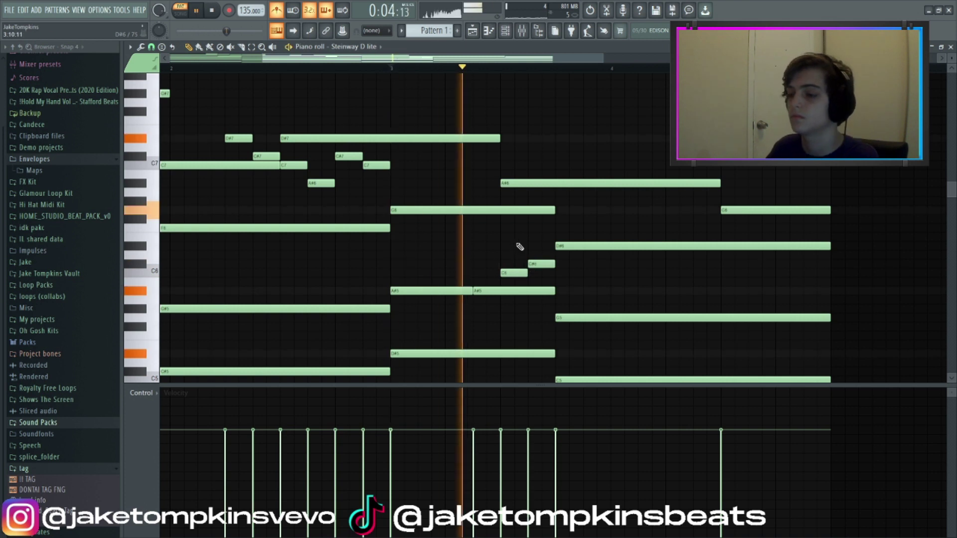
{"action": "key", "text": "space"}
{"action": "scroll", "coordinate": [668, 110], "scroll_direction": "up", "scroll_amount": 1}
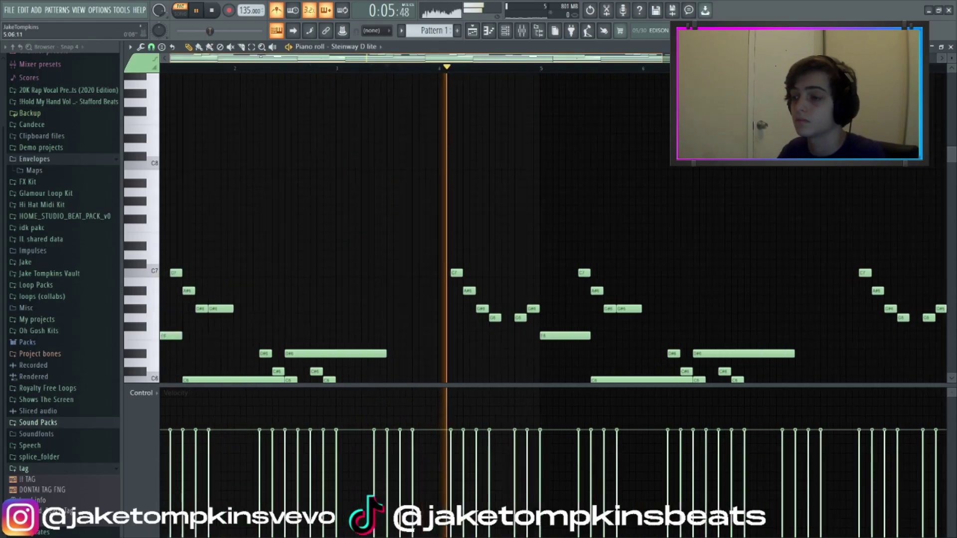
{"action": "scroll", "coordinate": [558, 169], "scroll_direction": "up", "scroll_amount": 1}
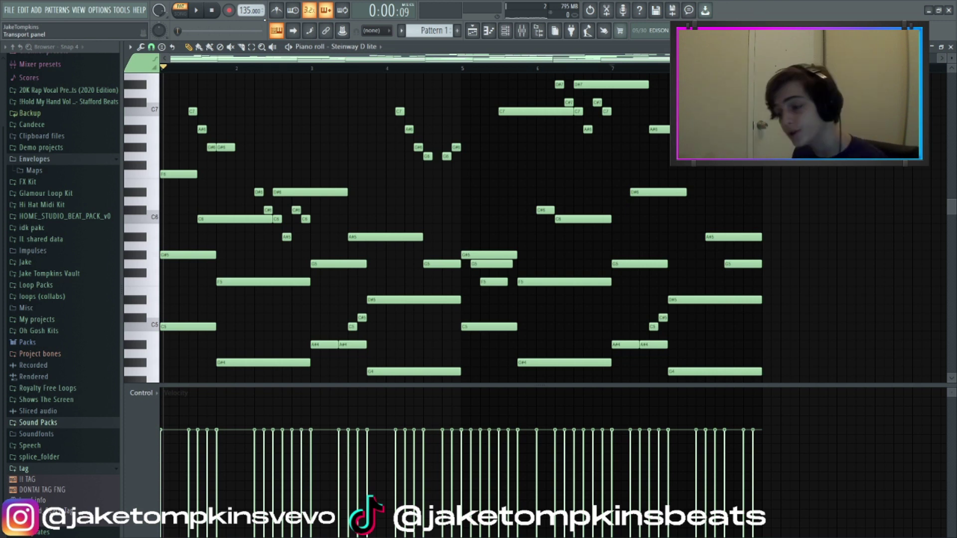
Step: Slightly randomize the velocity levels of all the piano notes with the randomizer
{"action": "key", "text": "ctrl+a"}
{"action": "key", "text": "alt+r"}
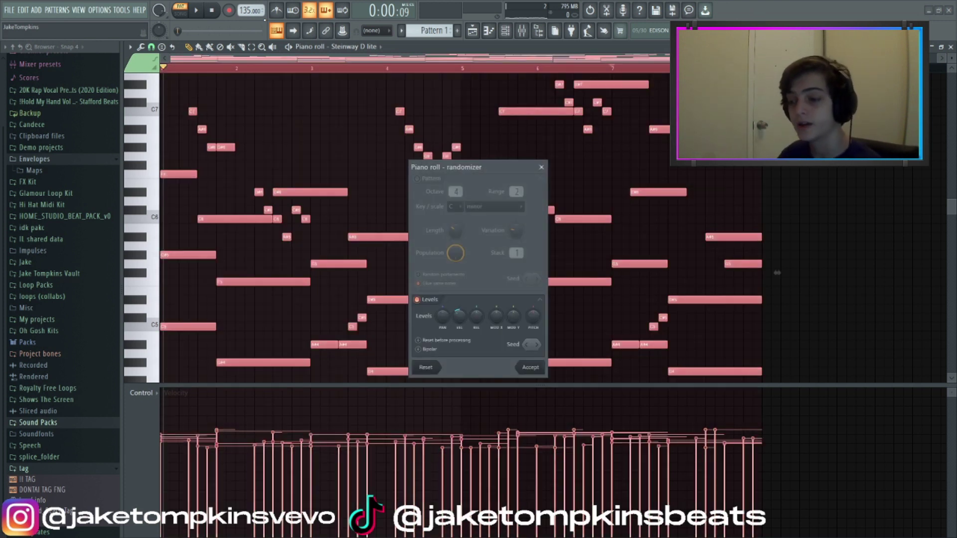
{"action": "left_click", "coordinate": [524, 367]}
Step: Strum all the piano notes with a slight start-time strength, play the result and close the piano roll
{"action": "key", "text": "alt+s"}
{"action": "left_click_drag", "start_coordinate": [441, 257], "coordinate": [442, 274]}
{"action": "key", "text": "space"}
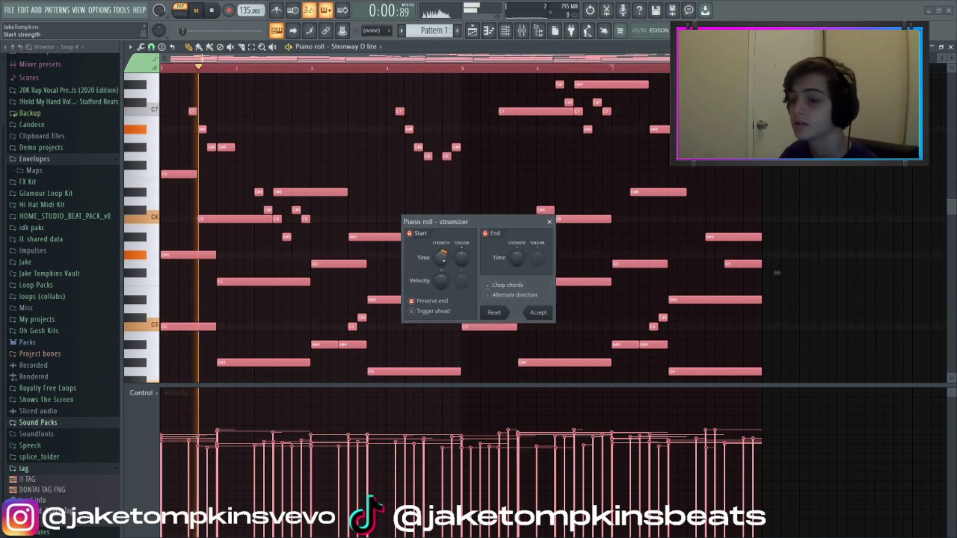
{"action": "left_click", "coordinate": [538, 313]}
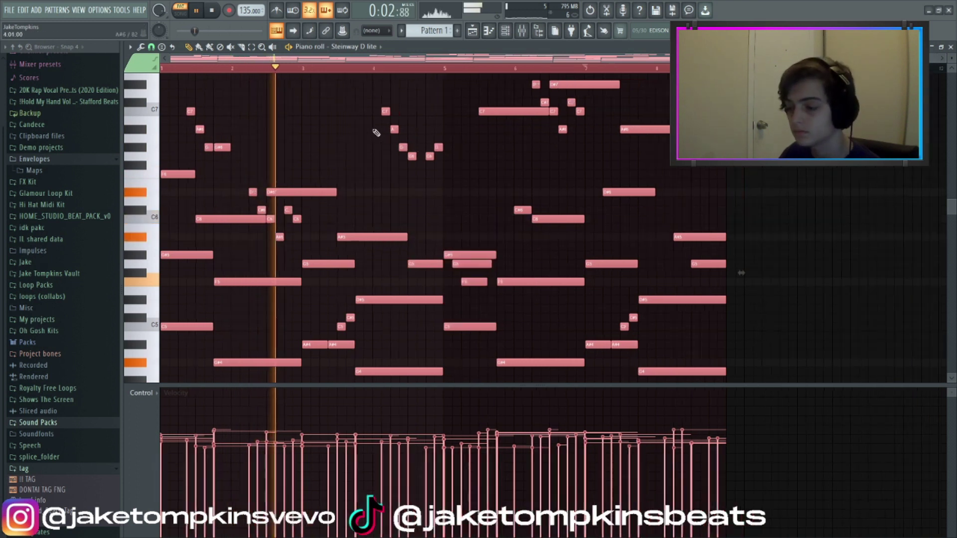
{"action": "scroll", "coordinate": [519, 94], "scroll_direction": "down", "scroll_amount": 6}
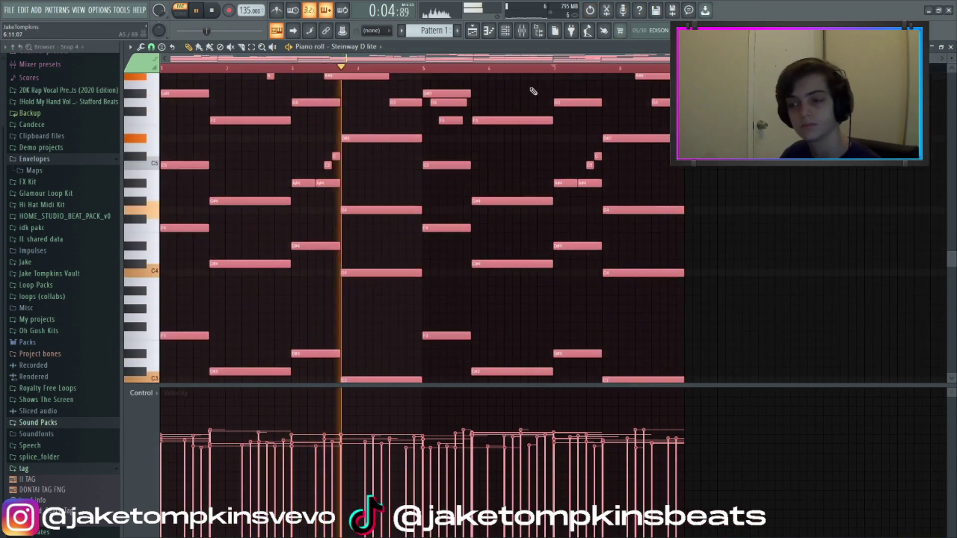
{"action": "left_click", "coordinate": [943, 52]}
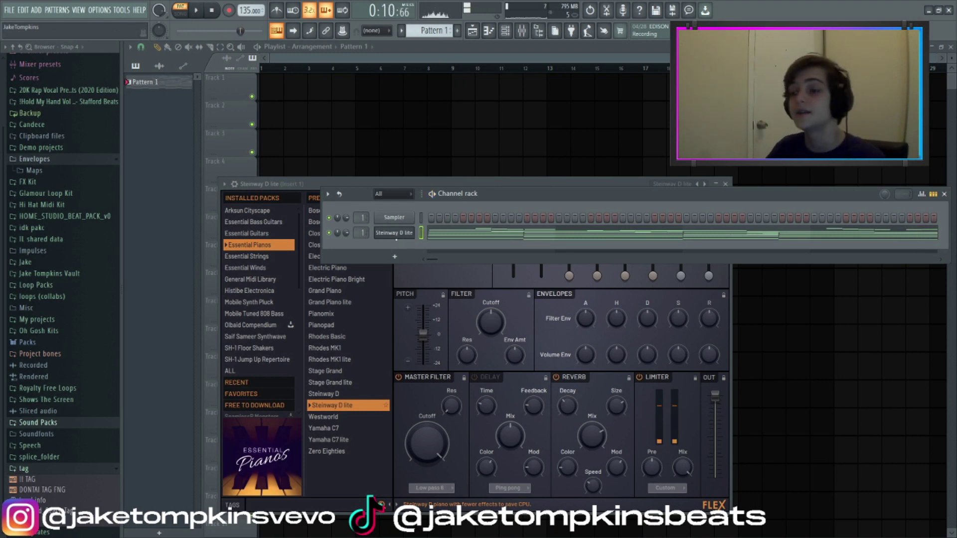
Step: Add a new FLEX channel, load the All Strings Sustain preset from Essential Strings and open its piano roll
{"action": "left_click", "coordinate": [406, 260]}
{"action": "left_click", "coordinate": [409, 283]}
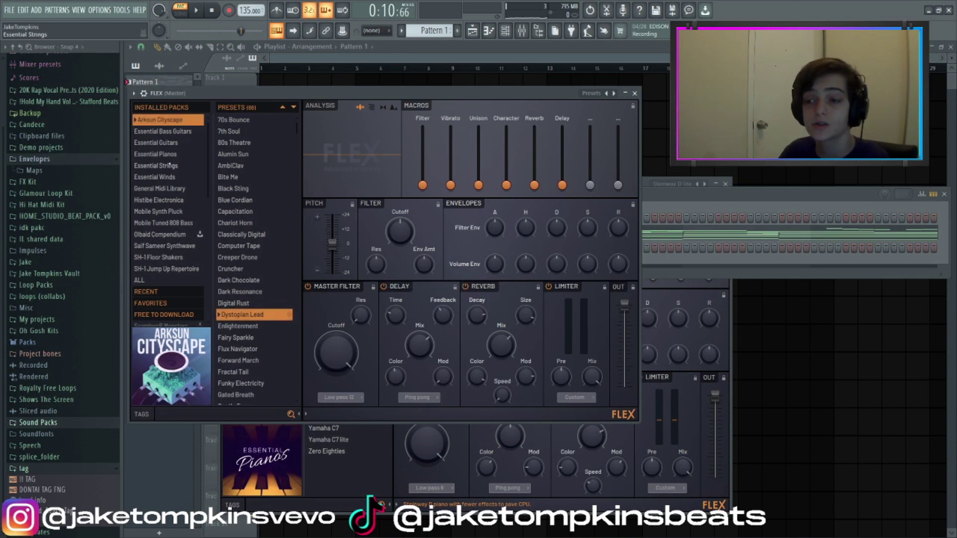
{"action": "left_click", "coordinate": [170, 165]}
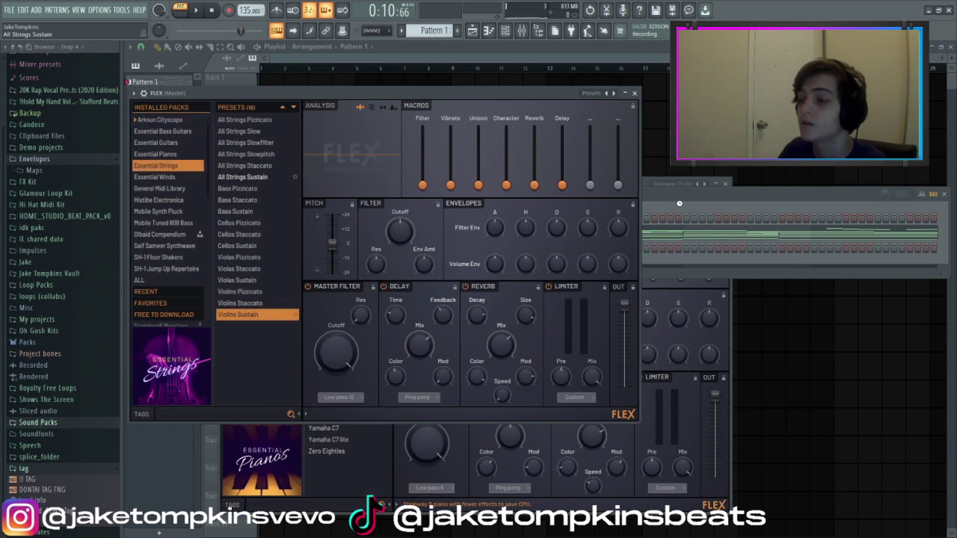
{"action": "left_click", "coordinate": [694, 198]}
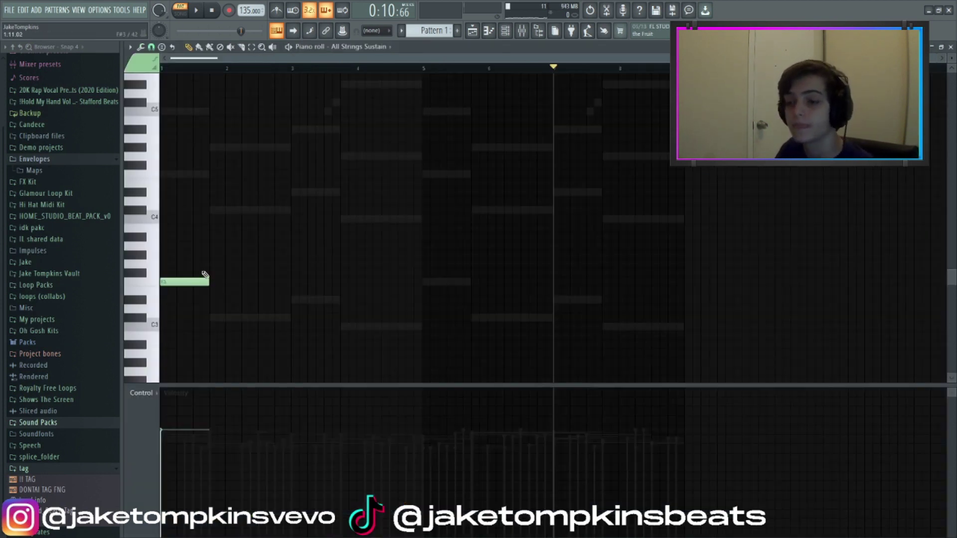
Step: Draw the string chords F3-F4-C5-G#5, C#3-C#4-G#4-F5, D#3-D#4-A#4-G5 and C3-C4-G4-D#5 over the ghosted piano chords of bars 1 to 4
{"action": "scroll", "coordinate": [176, 222], "scroll_direction": "up", "scroll_amount": 3}
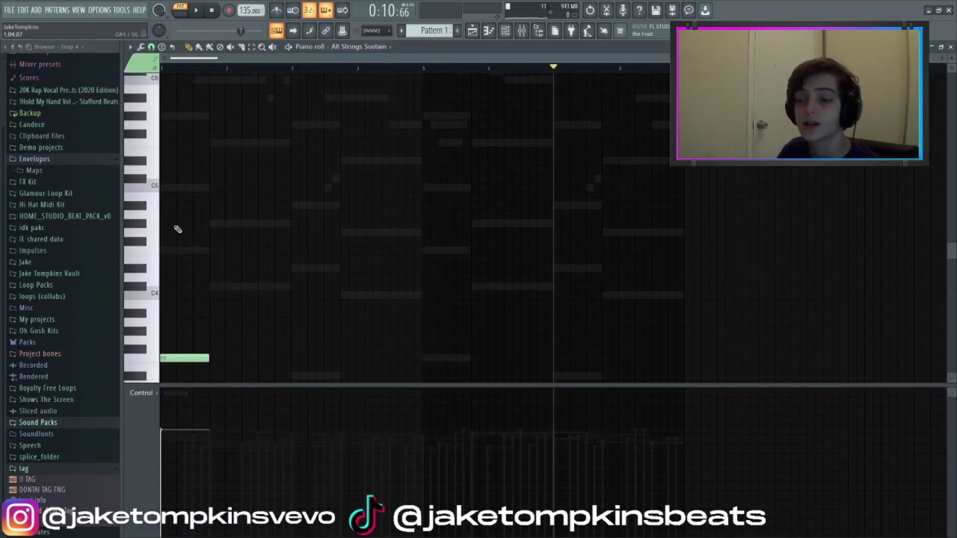
{"action": "left_click", "coordinate": [164, 254]}
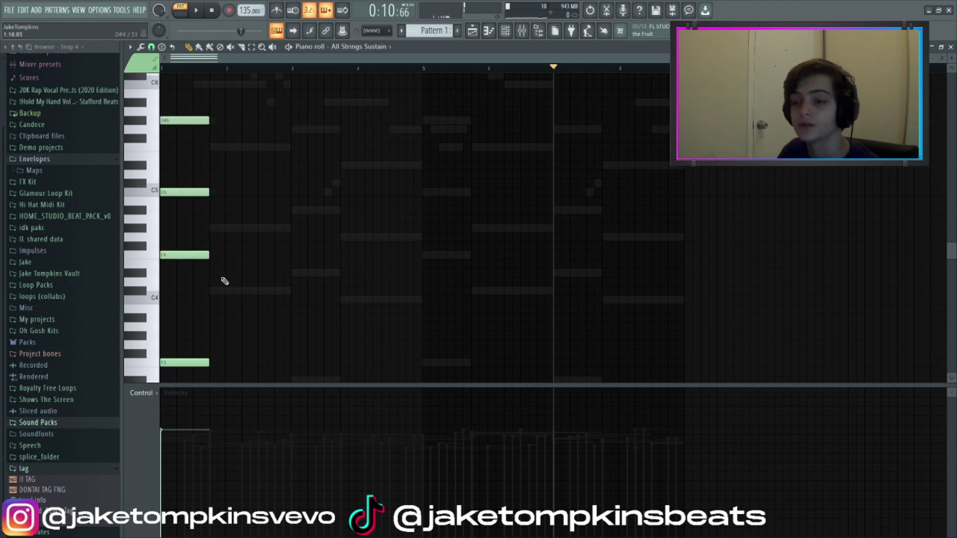
{"action": "scroll", "coordinate": [230, 280], "scroll_direction": "down", "scroll_amount": 3}
{"action": "left_click", "coordinate": [208, 264]}
{"action": "left_click_drag", "start_coordinate": [211, 155], "coordinate": [220, 263]}
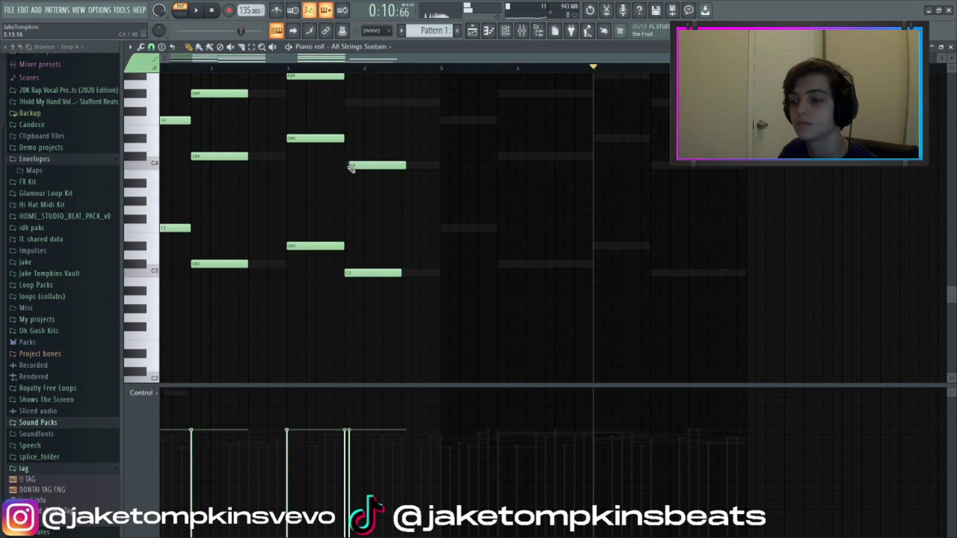
{"action": "scroll", "coordinate": [351, 169], "scroll_direction": "up", "scroll_amount": 2}
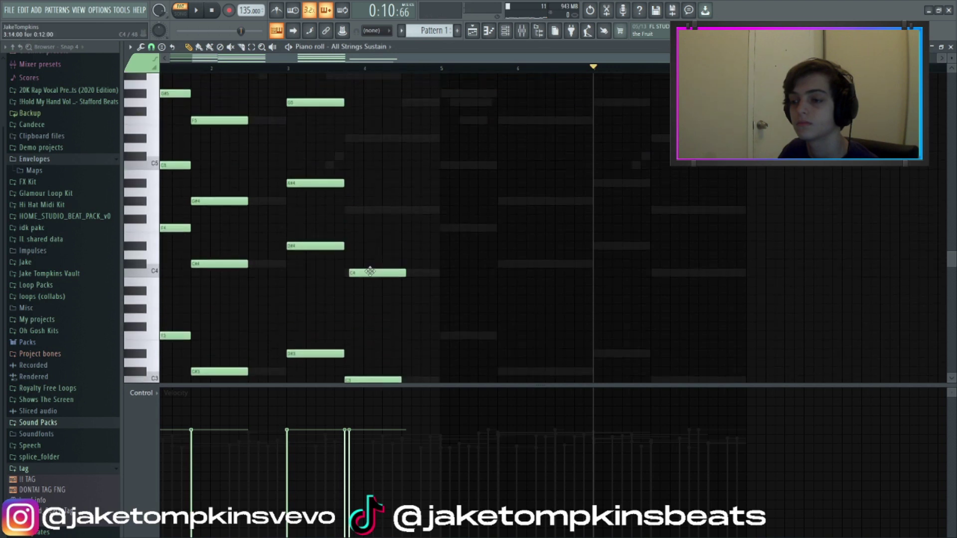
Step: Apply quick legato to the string notes so each chord sustains until the next, with the last reaching the end of bar 4
{"action": "key", "text": "ctrl+a"}
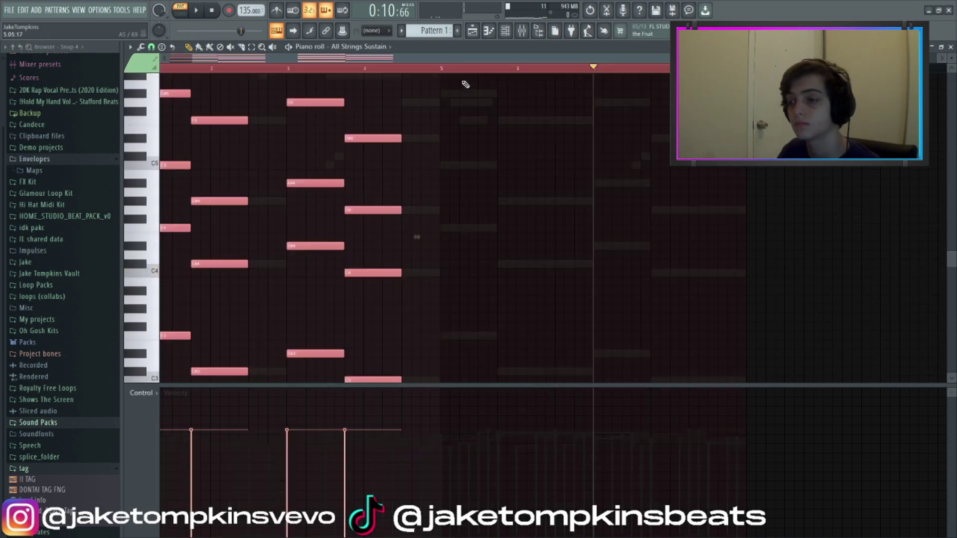
{"action": "left_click", "coordinate": [439, 156]}
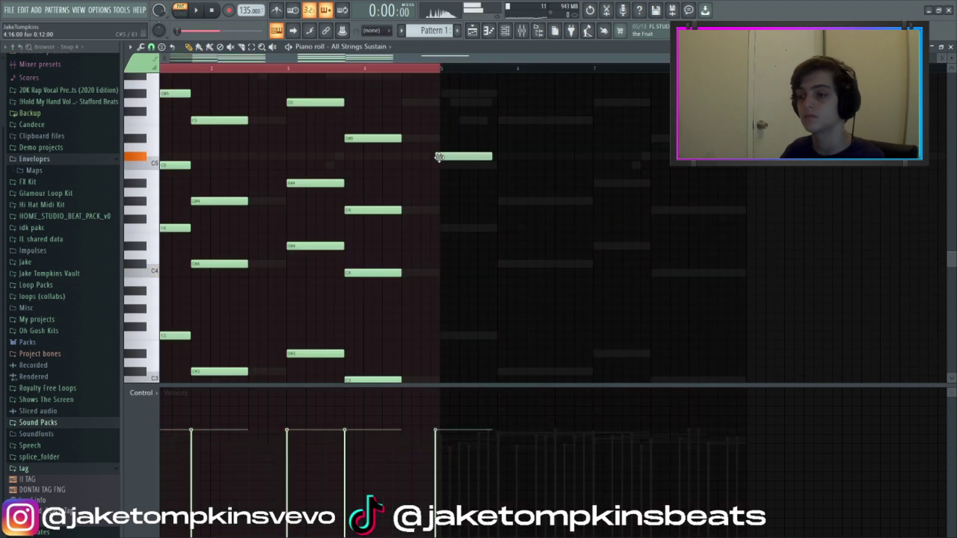
{"action": "key", "text": "ctrl+l"}
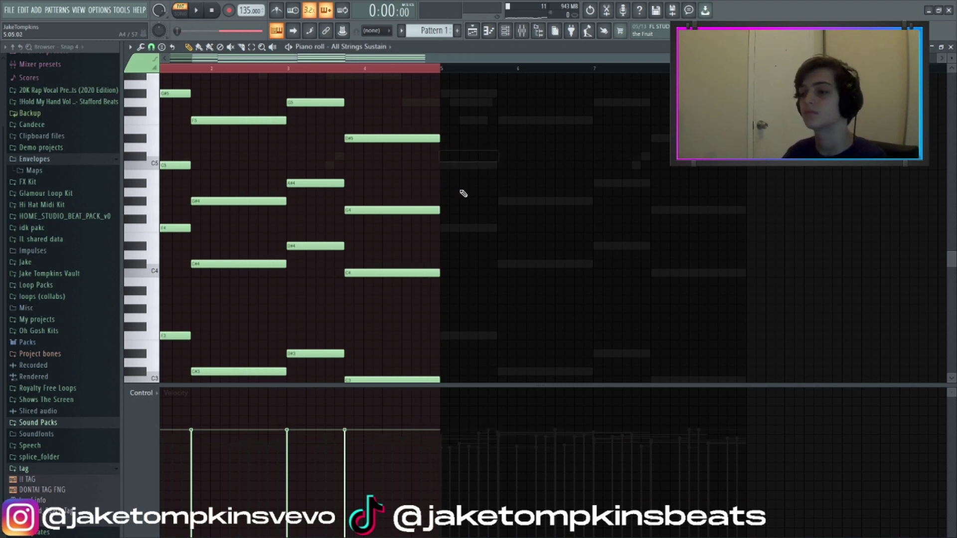
Step: Duplicate the four bars of string chords into bars 5 to 8 and transpose the copy up one octave
{"action": "key", "text": "ctrl+b"}
{"action": "key", "text": "ctrl+Up"}
{"action": "key", "text": "space"}
{"action": "key", "text": "space"}
{"action": "left_click", "coordinate": [395, 69]}
{"action": "key", "text": "ctrl+d"}
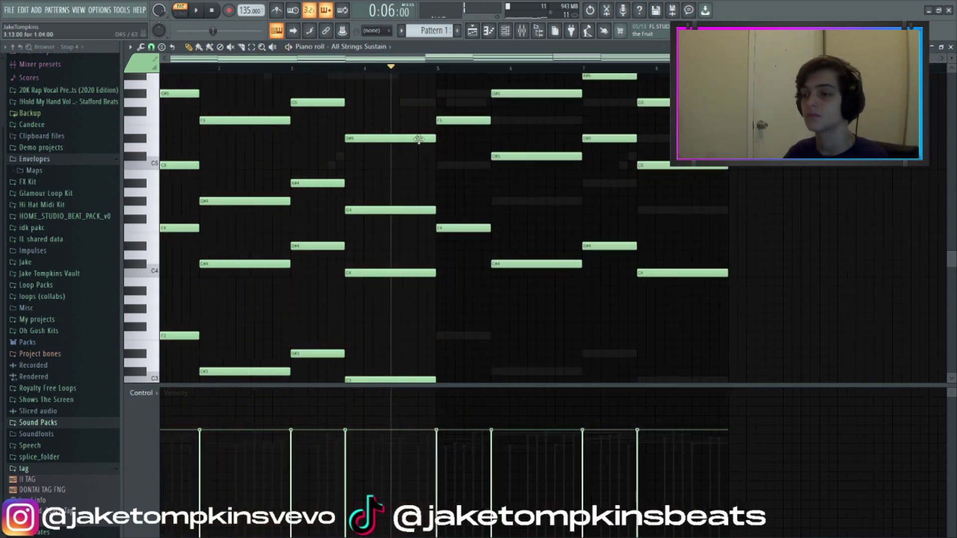
{"action": "scroll", "coordinate": [426, 118], "scroll_direction": "down", "scroll_amount": 1}
{"action": "scroll", "coordinate": [426, 118], "scroll_direction": "up", "scroll_amount": 4}
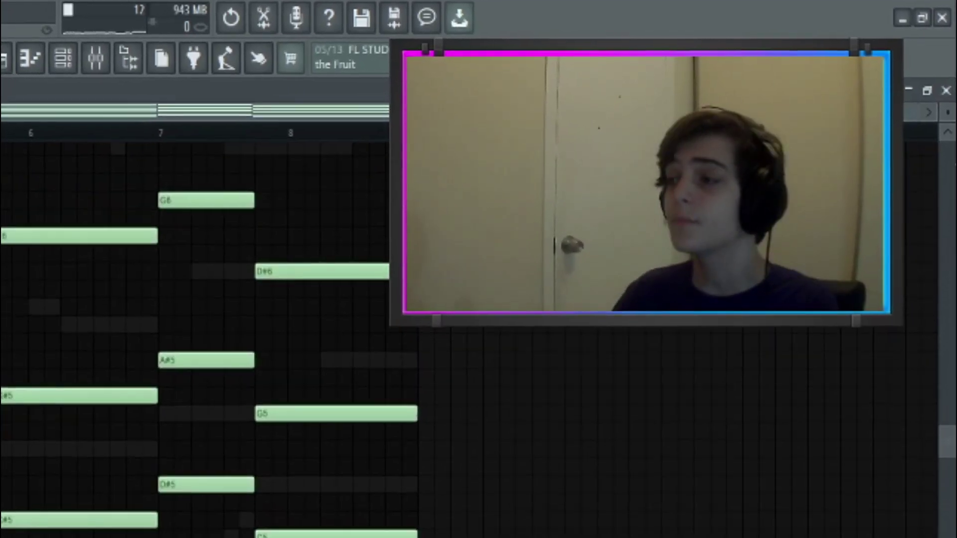
Step: Close the strings piano roll and all other open windows
{"action": "scroll", "coordinate": [426, 200], "scroll_direction": "down", "scroll_amount": 3}
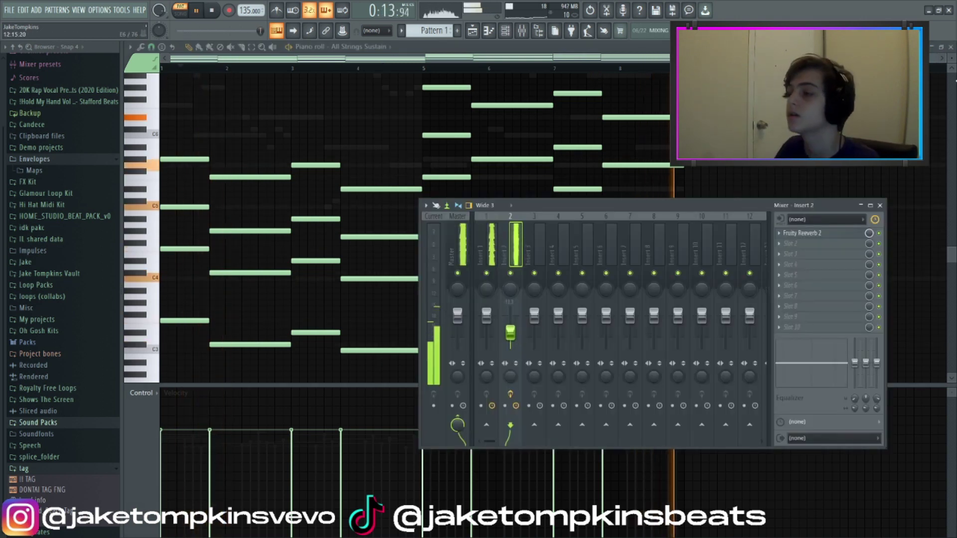
{"action": "left_click", "coordinate": [951, 49]}
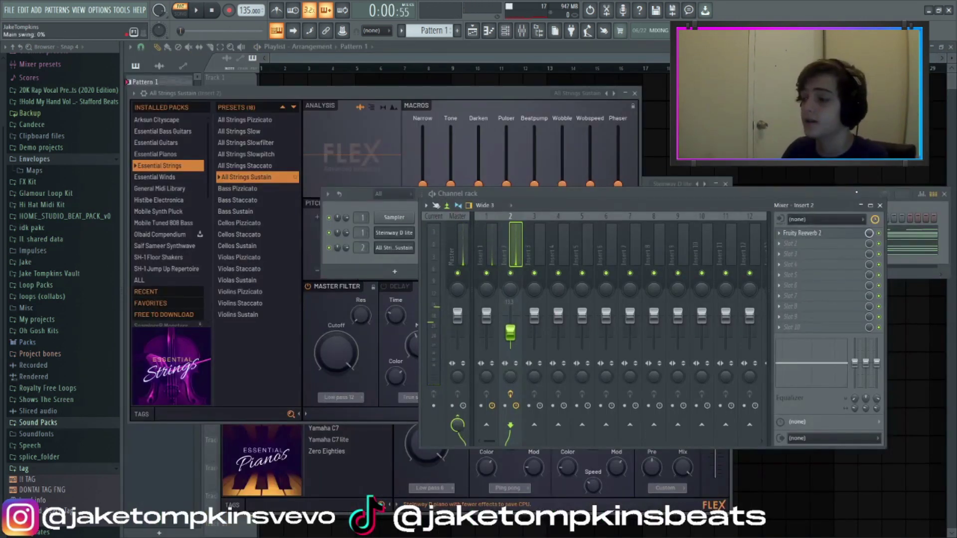
{"action": "key", "text": "F12"}
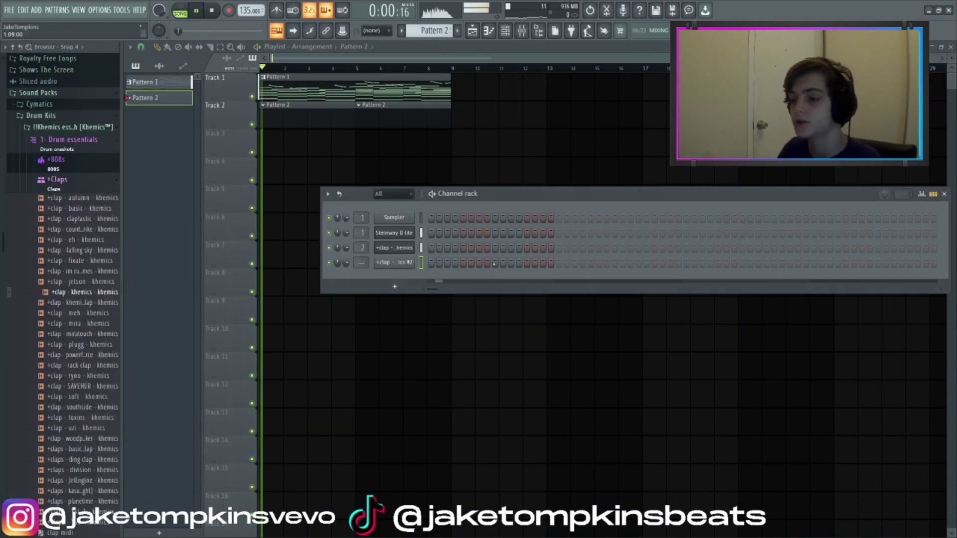
Step: Program the second clap channel in Pattern 2 with hits on steps 9, 25, 41 and 57
{"action": "left_click", "coordinate": [495, 263]}
{"action": "left_click", "coordinate": [623, 262]}
{"action": "left_click", "coordinate": [886, 263]}
{"action": "right_click", "coordinate": [886, 263]}
{"action": "left_click", "coordinate": [878, 263]}
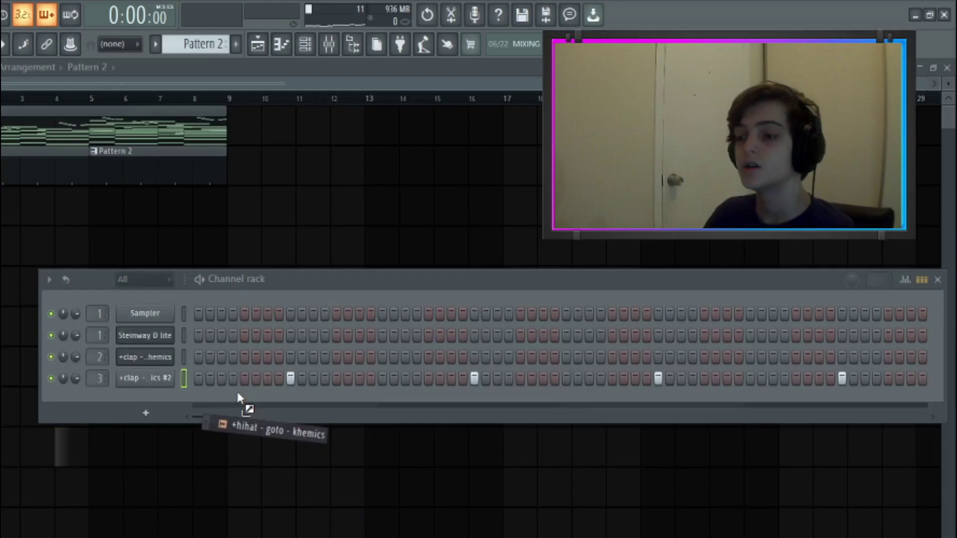
Step: Add the "+hihat - goto - khemics" sample as a channel with hits on steps 1, 7, 15, 23, 24, 33, 35, 39, 51 and 61
{"action": "left_click_drag", "start_coordinate": [237, 398], "coordinate": [239, 399]}
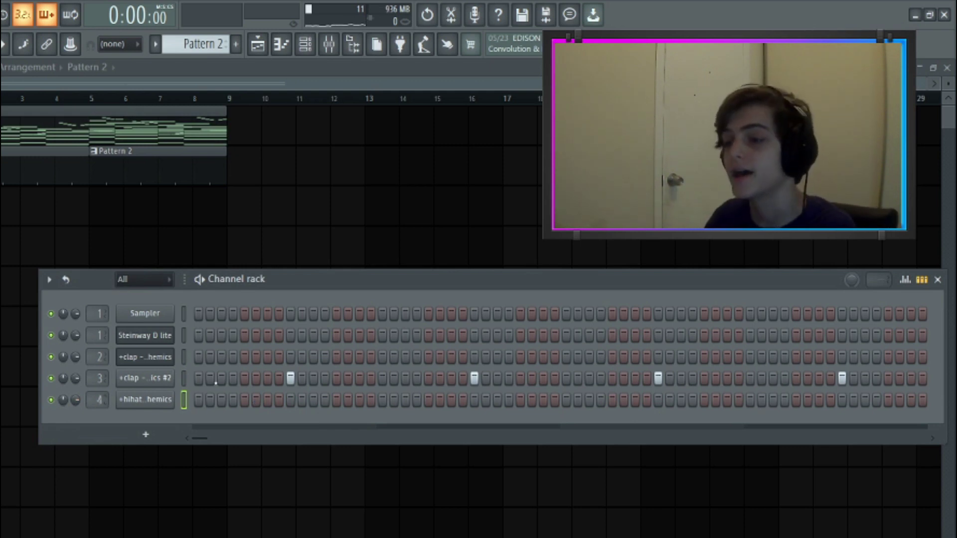
{"action": "left_click", "coordinate": [198, 400]}
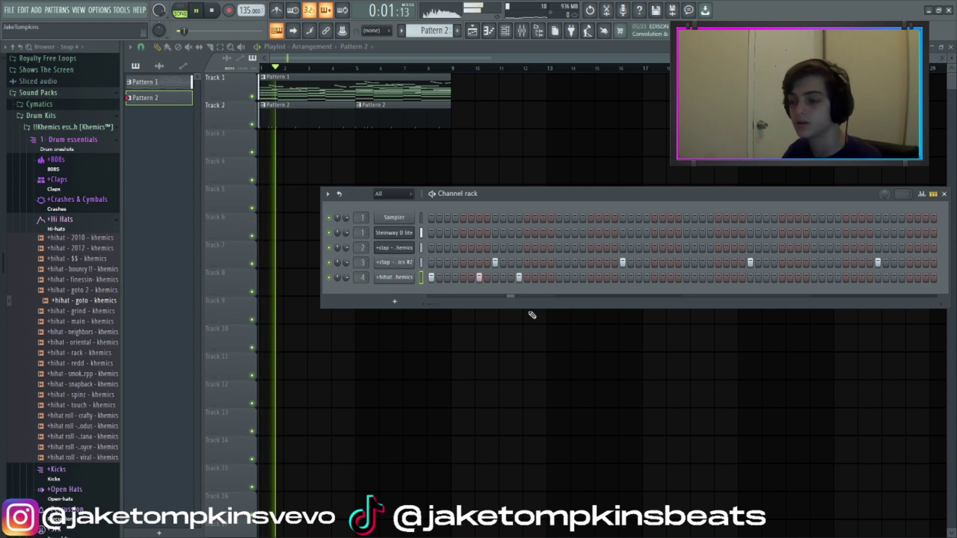
{"action": "left_click", "coordinate": [479, 277]}
{"action": "left_click", "coordinate": [543, 278]}
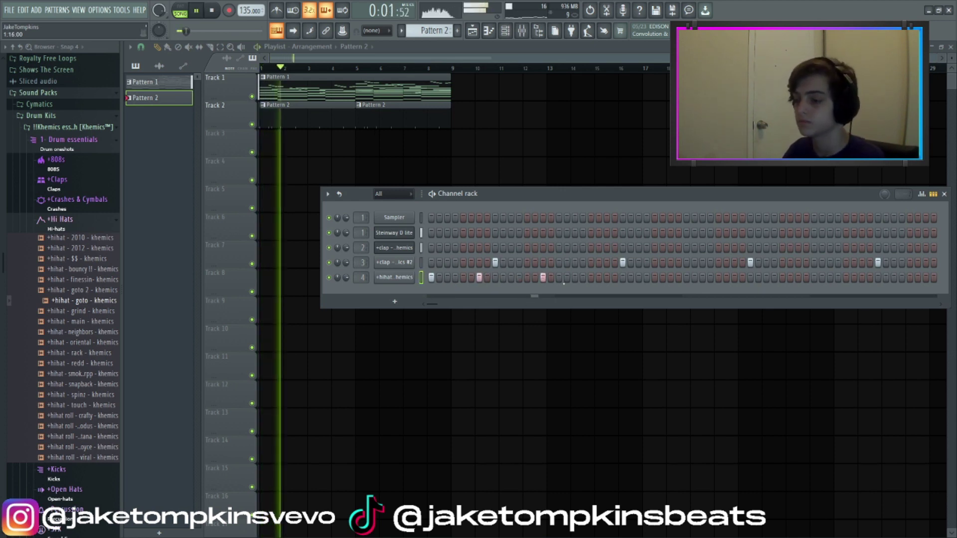
{"action": "left_click", "coordinate": [607, 278]}
{"action": "left_click", "coordinate": [615, 278]}
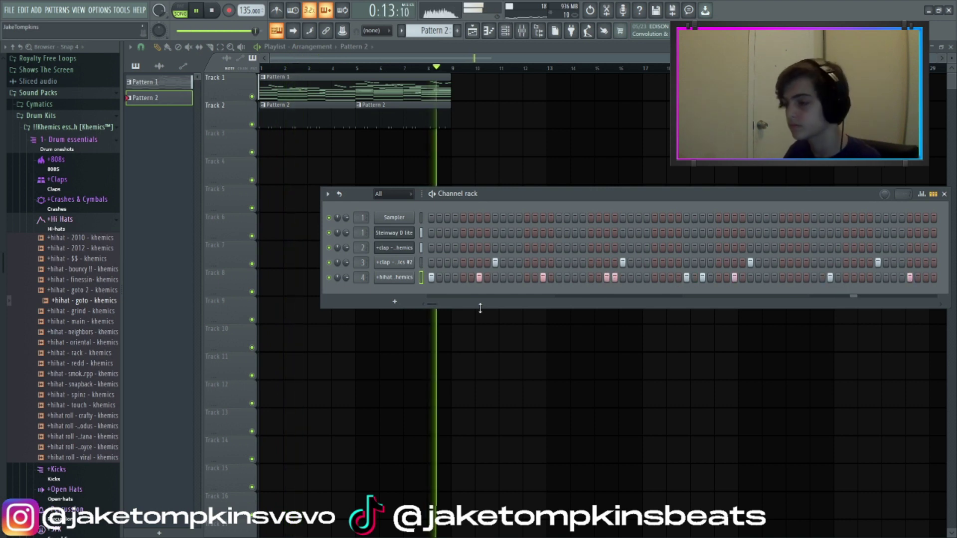
{"action": "key", "text": "space"}
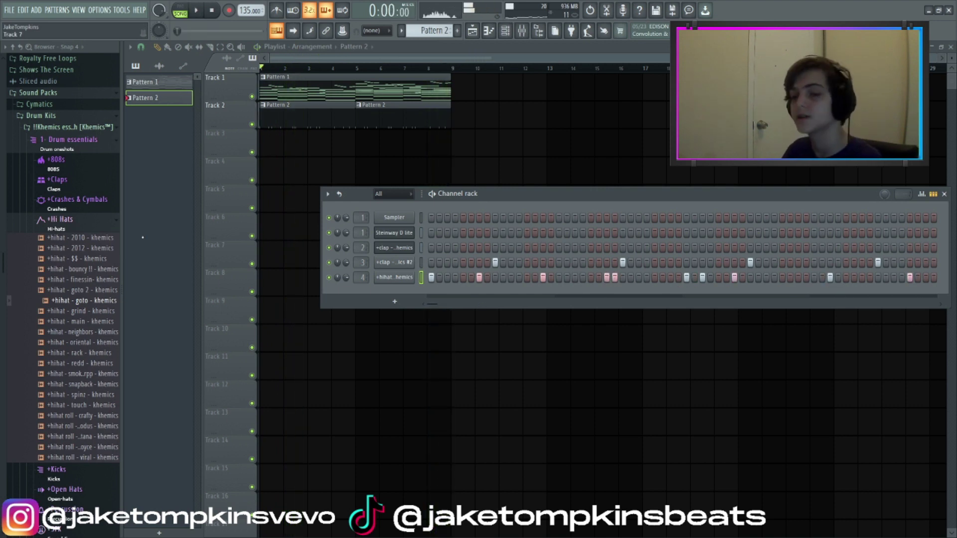
Step: Add an open hat sample from the Open Hats folder as a new channel, with hits on steps 1 and 7
{"action": "left_click", "coordinate": [107, 228]}
{"action": "left_click", "coordinate": [100, 263]}
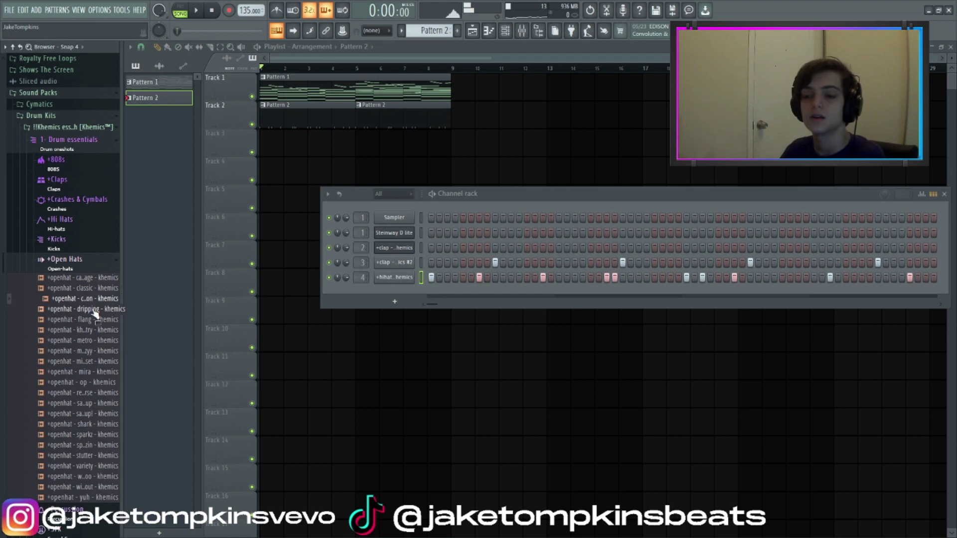
{"action": "left_click_drag", "start_coordinate": [473, 291], "coordinate": [473, 292]}
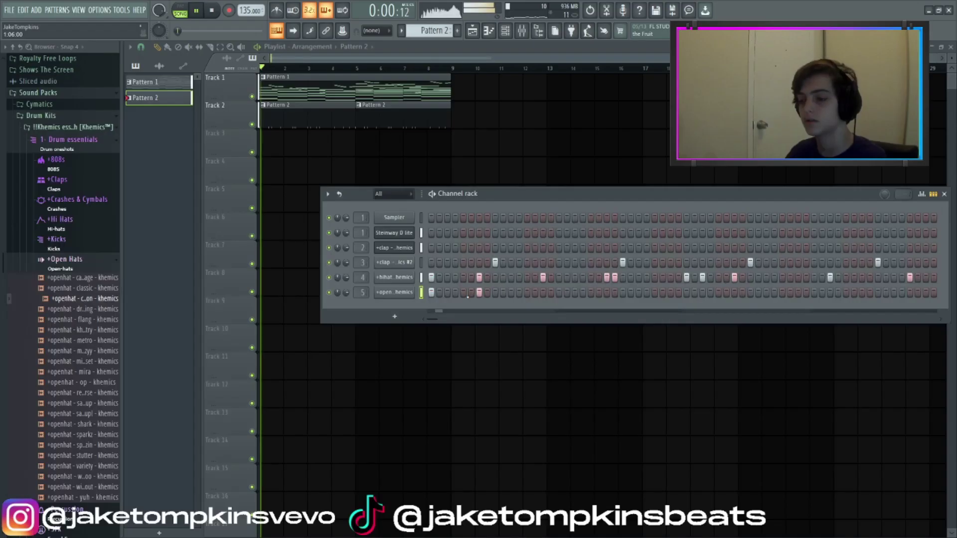
{"action": "key", "text": "space"}
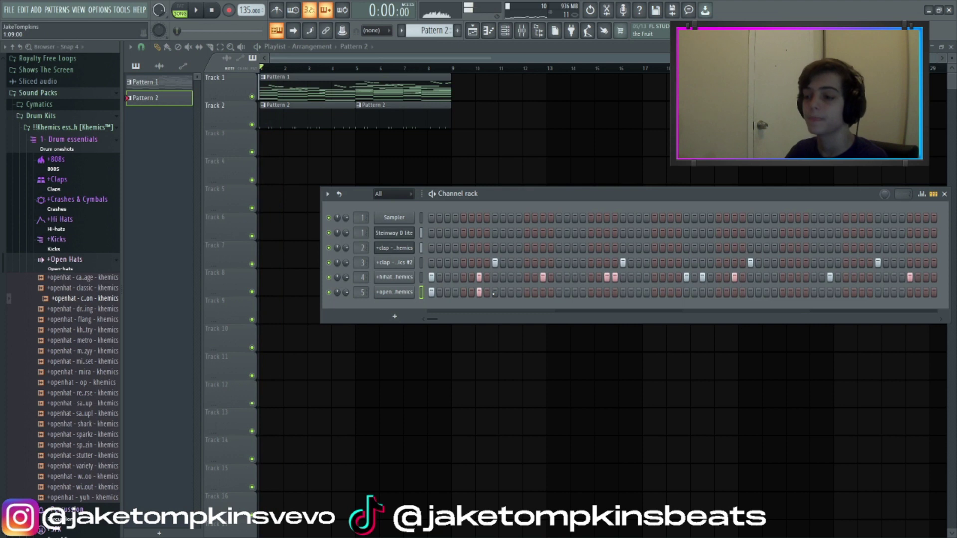
Step: Add a third open hat hit on step 9 and make the open hat channel cut itself
{"action": "left_click", "coordinate": [933, 194]}
{"action": "left_click", "coordinate": [921, 194]}
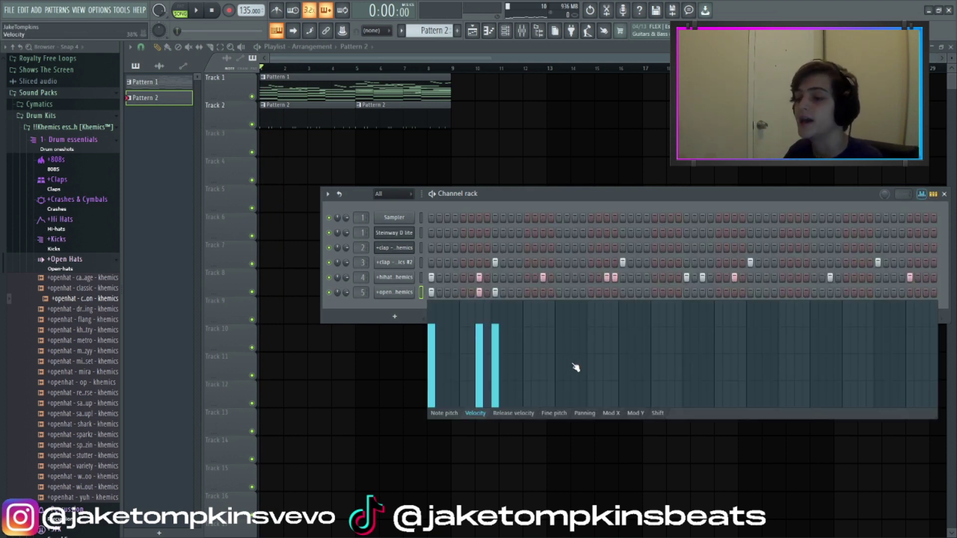
{"action": "right_click", "coordinate": [390, 294]}
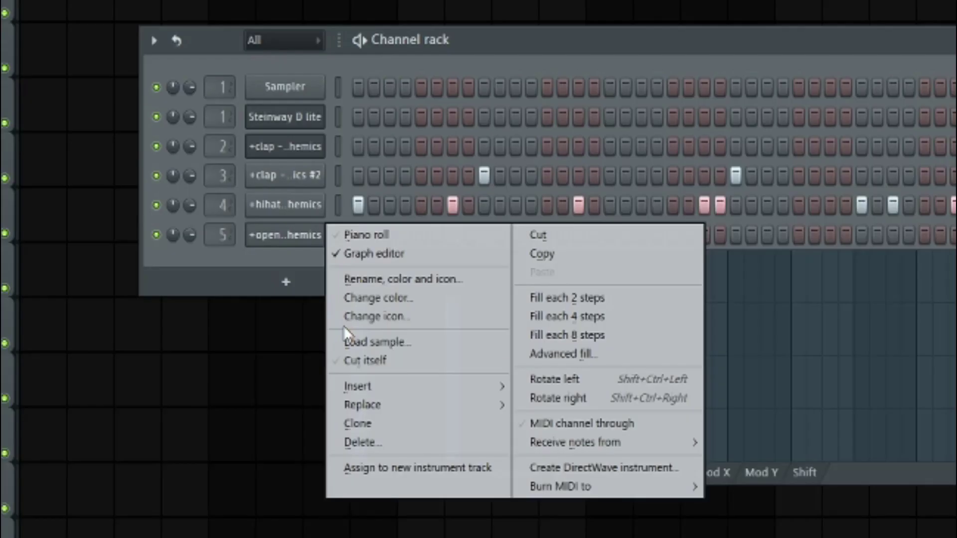
{"action": "left_click", "coordinate": [432, 356]}
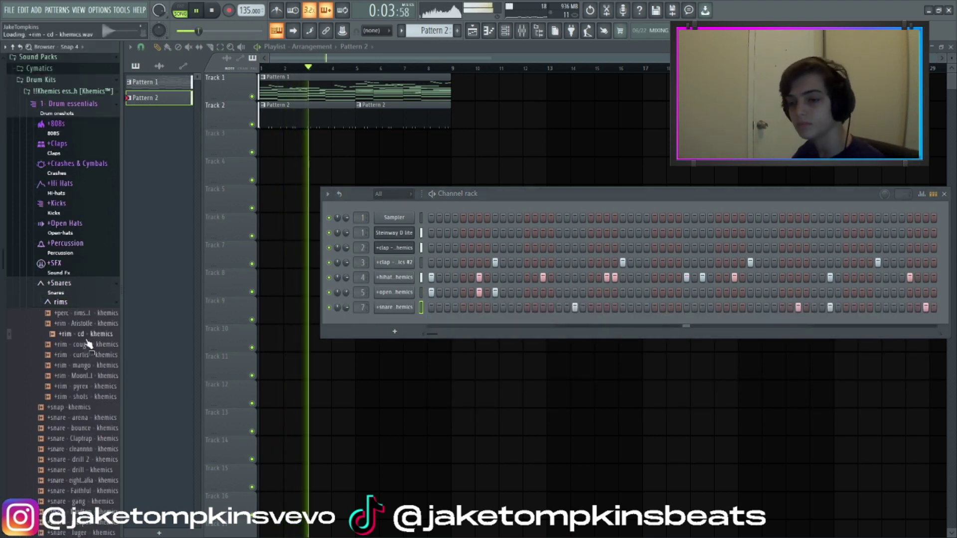
Step: Add a sample from the Khemics Percussion folder as a new channel with a hit on step 27
{"action": "key", "text": "space"}
{"action": "left_click", "coordinate": [89, 290]}
{"action": "left_click", "coordinate": [93, 288]}
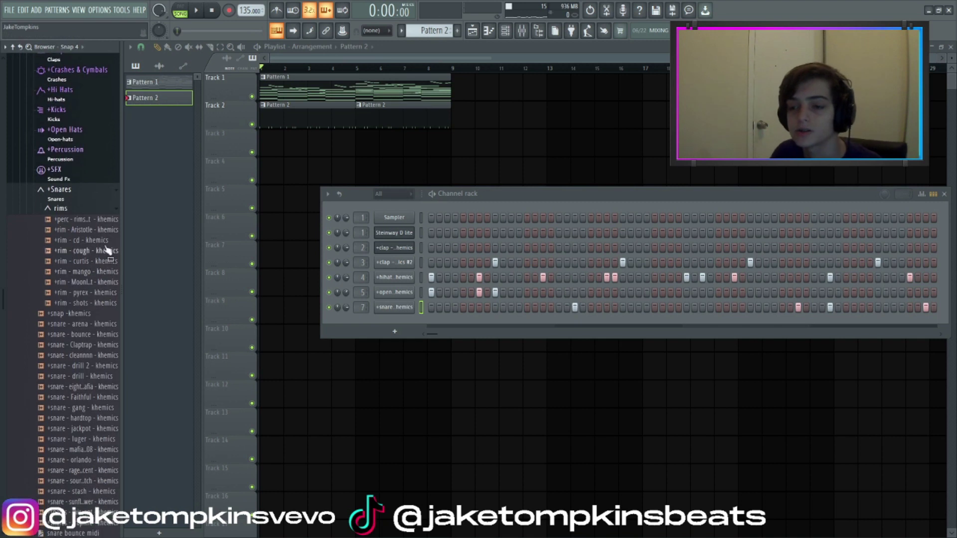
{"action": "left_click", "coordinate": [76, 191]}
{"action": "scroll", "coordinate": [75, 189], "scroll_direction": "up", "scroll_amount": 3}
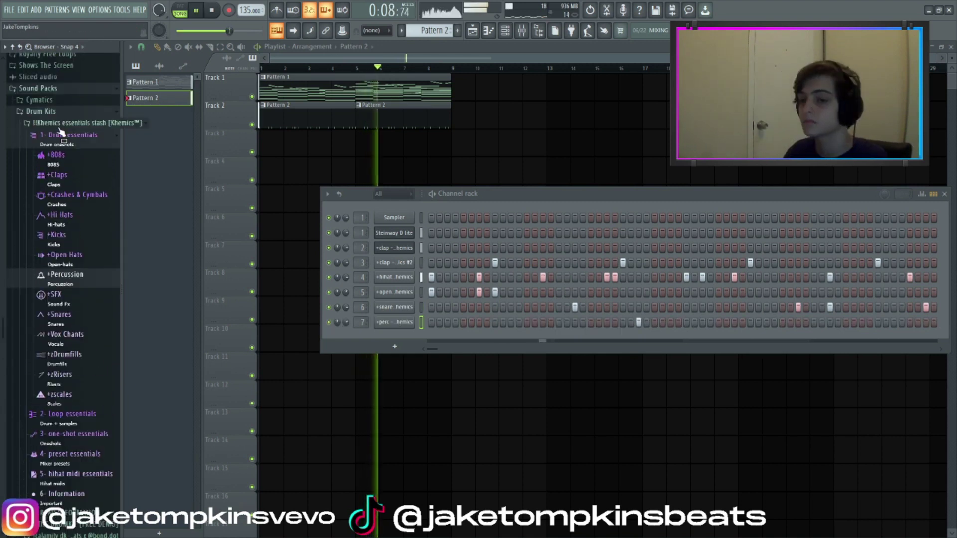
{"action": "key", "text": "space"}
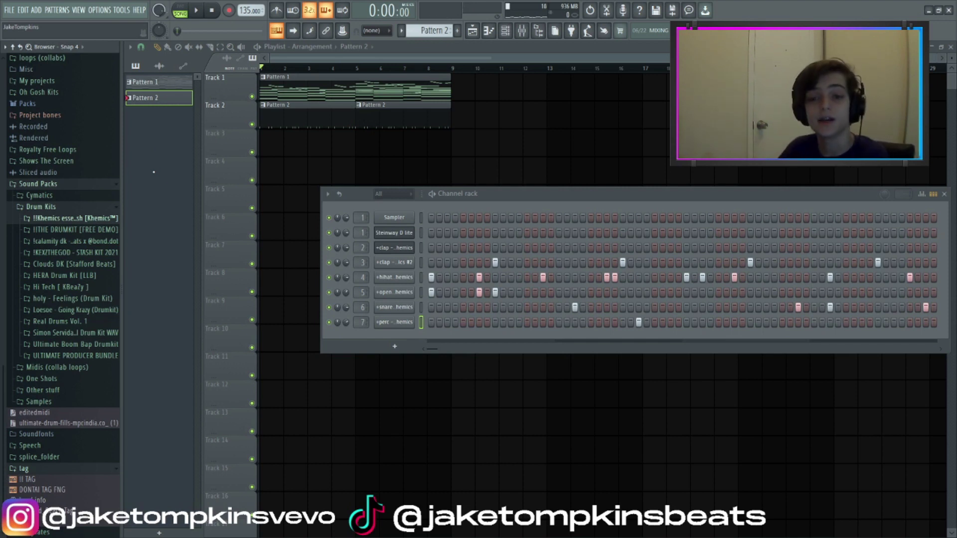
Step: Add "808 - [Spinz]" from the 808s folder of !!THE DRUMKIT [FREE DEMO] as a new channel routed to mixer track 8
{"action": "left_click", "coordinate": [86, 241]}
{"action": "left_click", "coordinate": [85, 230]}
{"action": "left_click", "coordinate": [85, 241]}
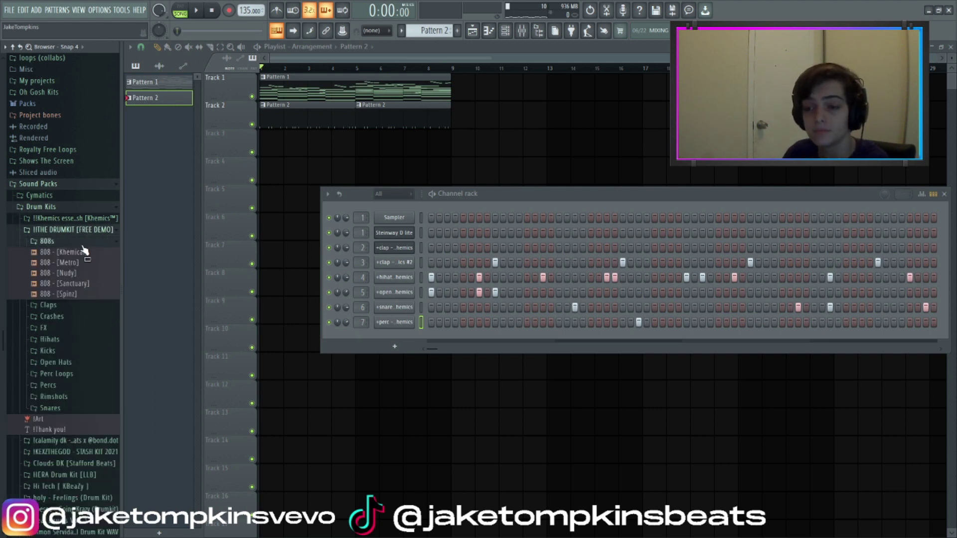
{"action": "left_click_drag", "start_coordinate": [469, 315], "coordinate": [467, 330]}
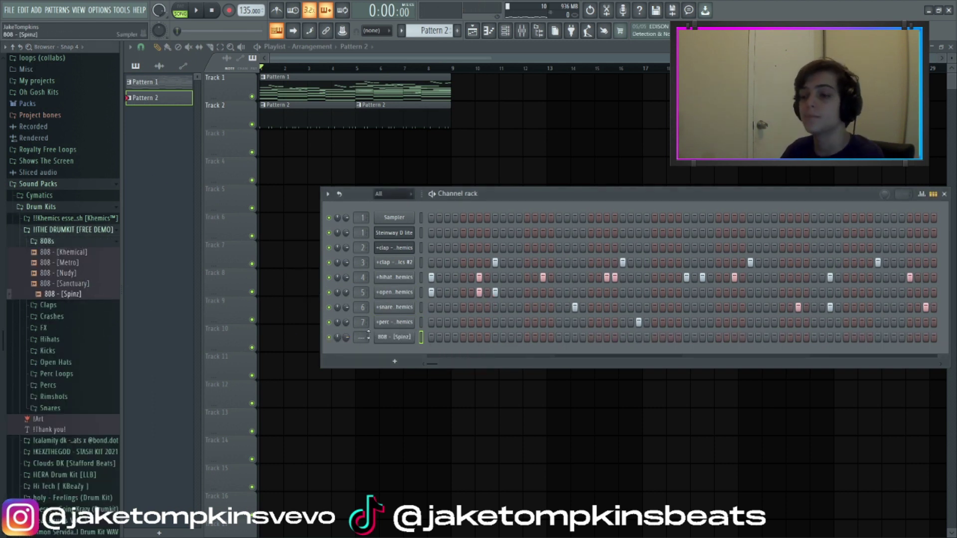
Step: Create Pattern 3 and place it on Track 3 from bar 1, spanning eight bars
{"action": "left_click", "coordinate": [459, 33]}
{"action": "left_click", "coordinate": [266, 153]}
{"action": "left_click_drag", "start_coordinate": [284, 134], "coordinate": [481, 135]}
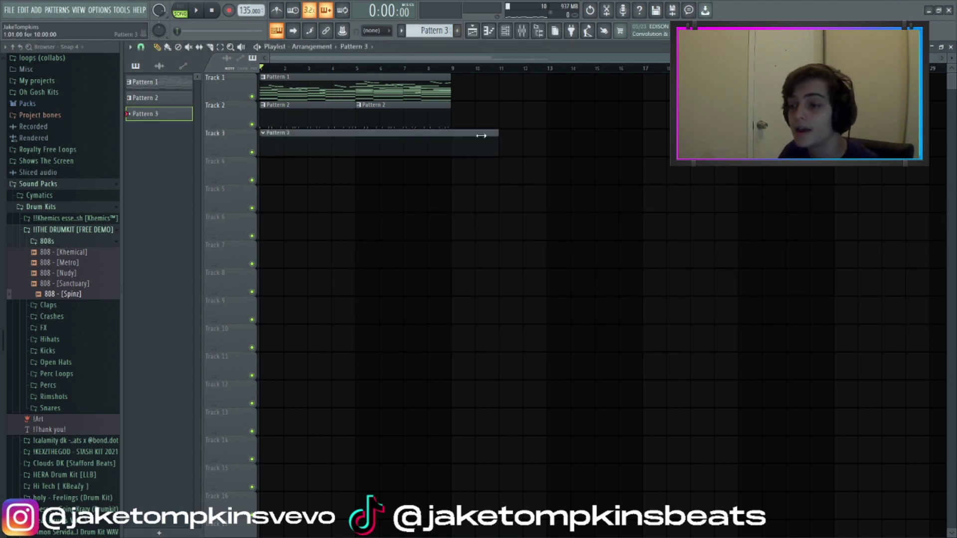
Step: Give the 808 - [Spinz] sample a fade-out, shift its EQ balance to 52%, and make the channel cut itself
{"action": "left_click", "coordinate": [505, 31]}
{"action": "left_click", "coordinate": [398, 338]}
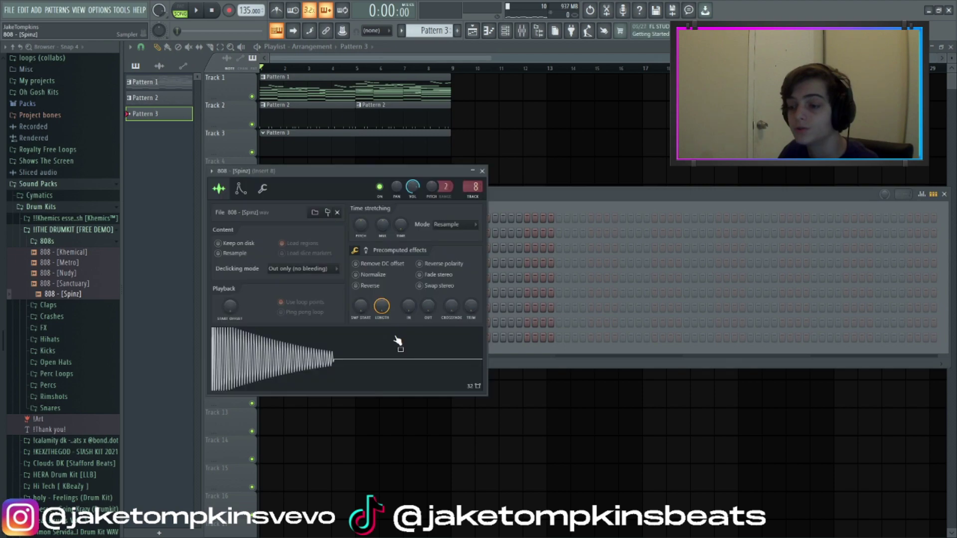
{"action": "left_click_drag", "start_coordinate": [428, 307], "coordinate": [428, 286]}
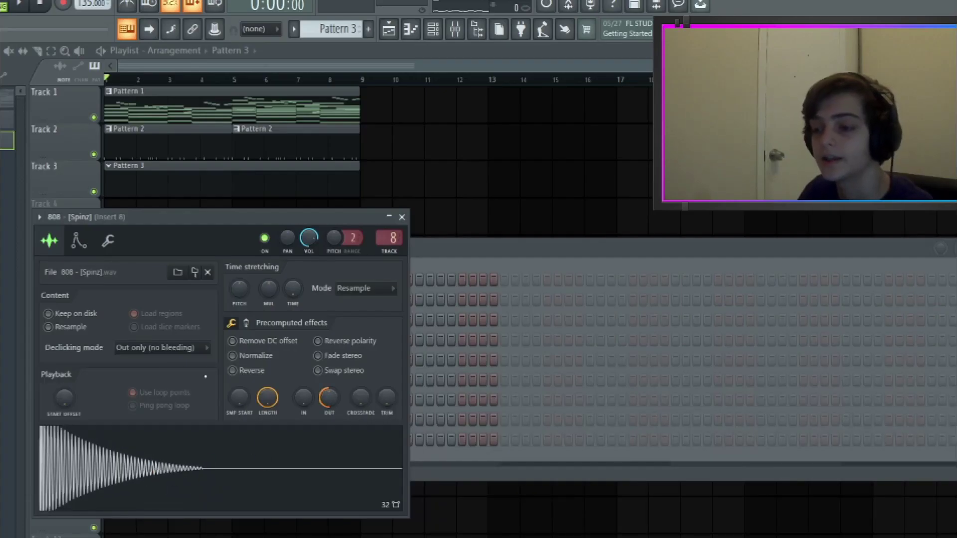
{"action": "left_click", "coordinate": [246, 324]}
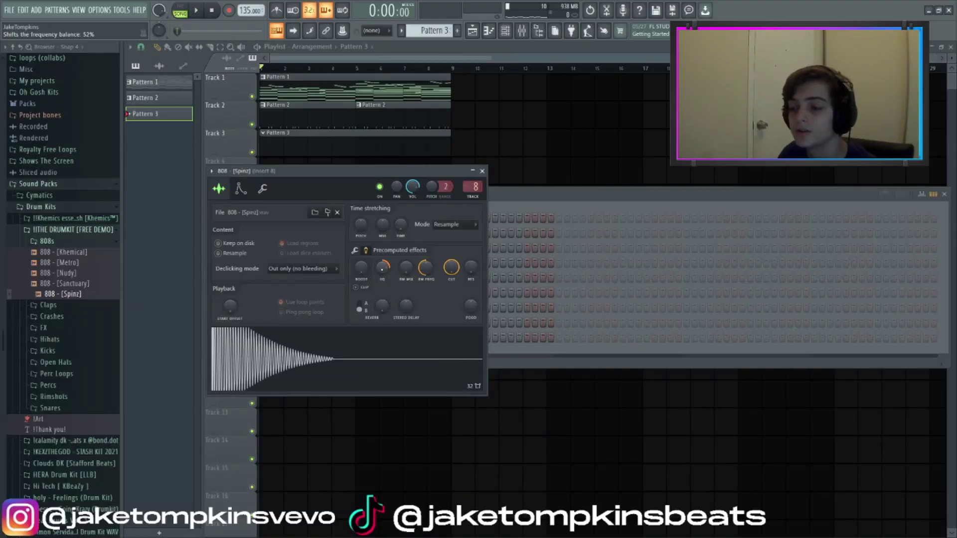
{"action": "left_click", "coordinate": [518, 350]}
{"action": "right_click", "coordinate": [383, 340]}
{"action": "left_click", "coordinate": [438, 401]}
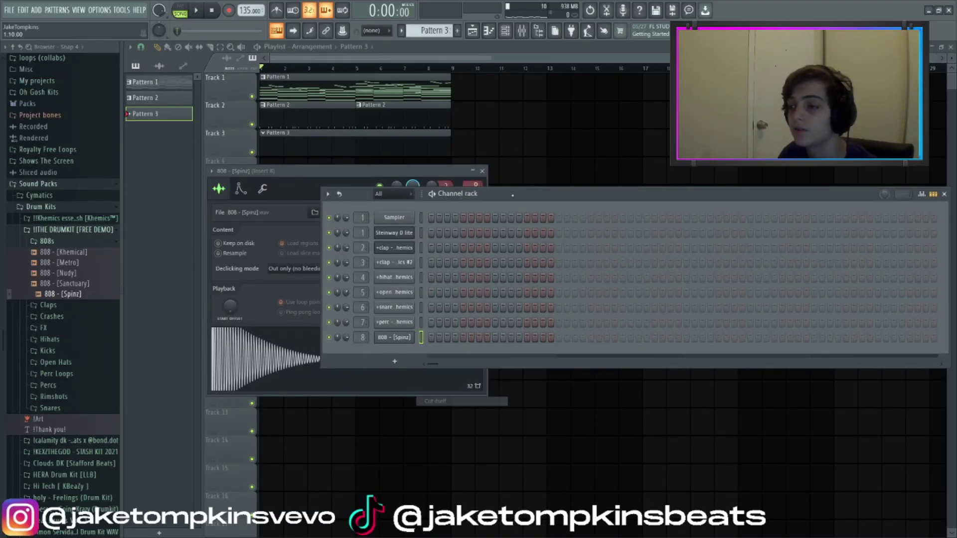
Step: Add Fruity Soft Clipper to the first effect slot of the Master mixer track
{"action": "left_click", "coordinate": [522, 31]}
{"action": "left_click", "coordinate": [457, 244]}
{"action": "left_click", "coordinate": [825, 233]}
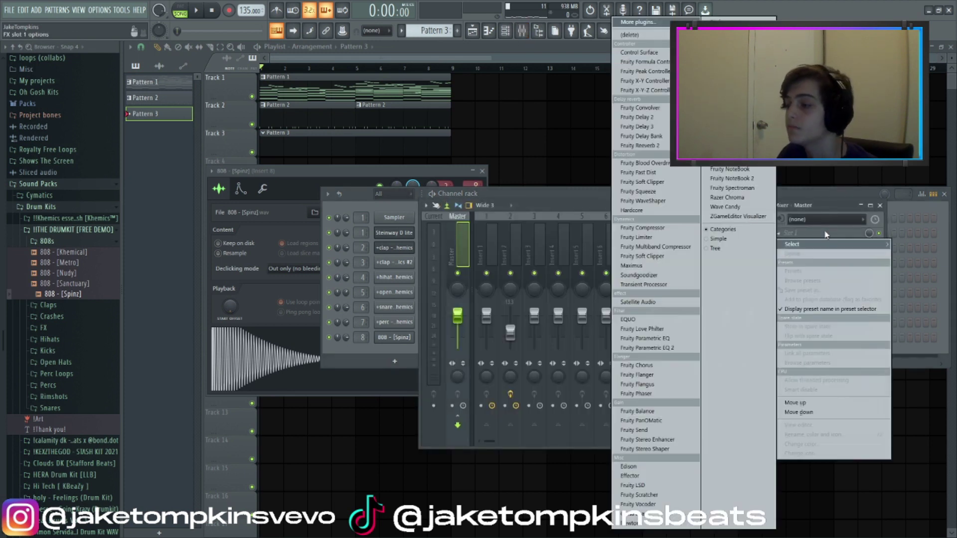
{"action": "left_click", "coordinate": [676, 183]}
{"action": "key", "text": "space"}
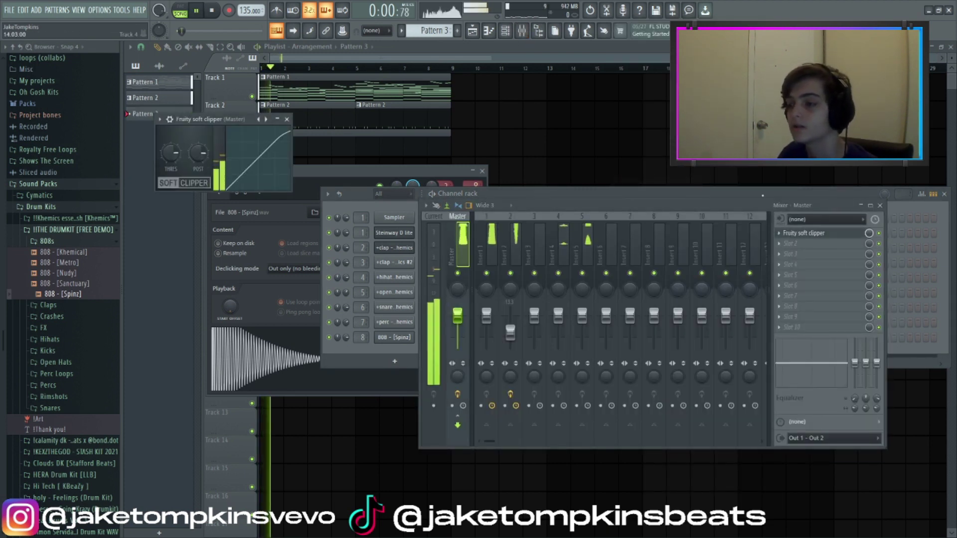
Step: Add Fruity Parametric EQ 2 to mixer Insert 1 with its low end cut, and to slot 2 of Insert 2
{"action": "left_click", "coordinate": [491, 244]}
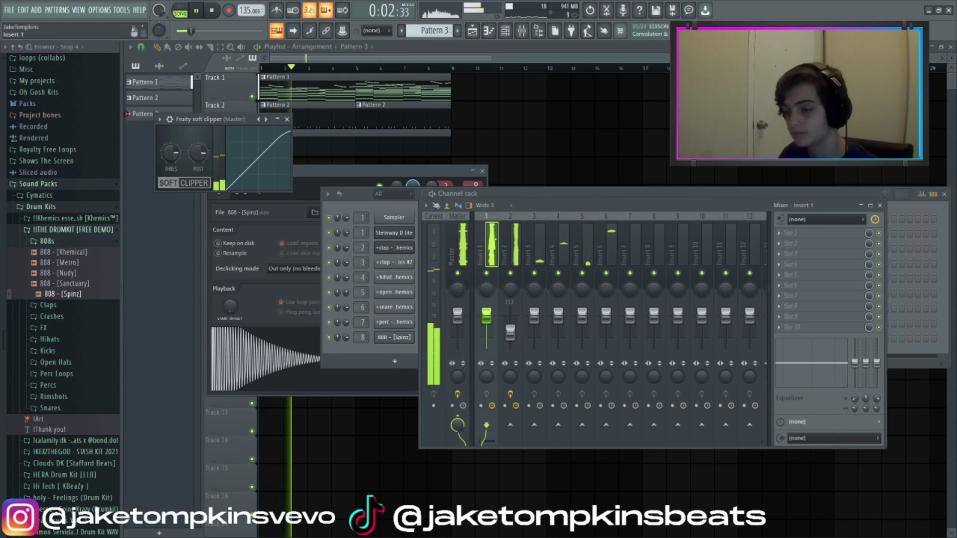
{"action": "left_click", "coordinate": [804, 234]}
{"action": "left_click", "coordinate": [653, 348]}
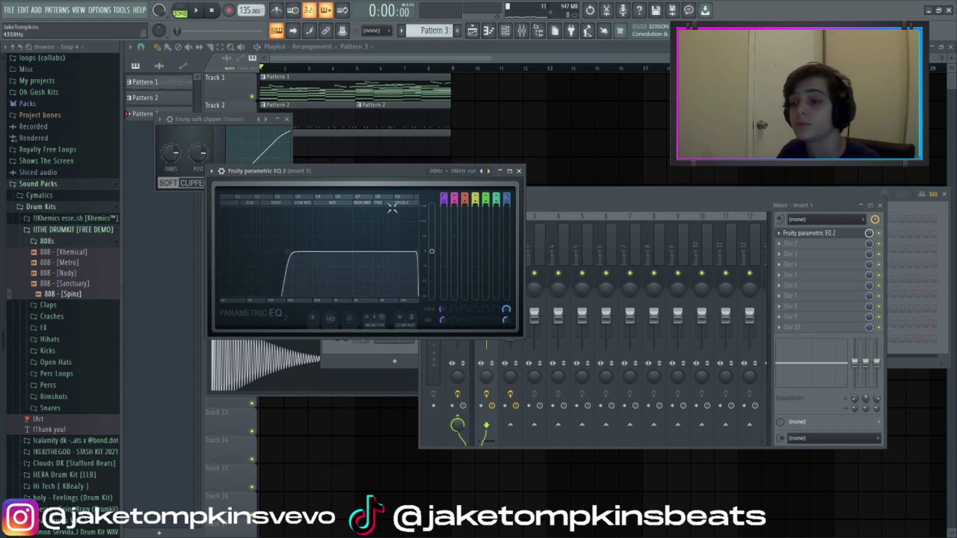
{"action": "left_click", "coordinate": [519, 172]}
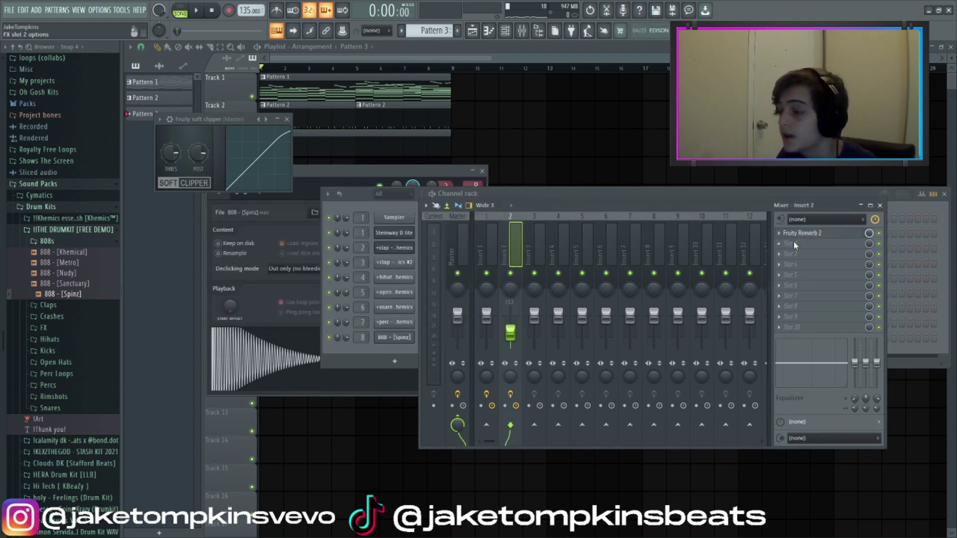
{"action": "left_click", "coordinate": [793, 242]}
{"action": "left_click", "coordinate": [683, 349]}
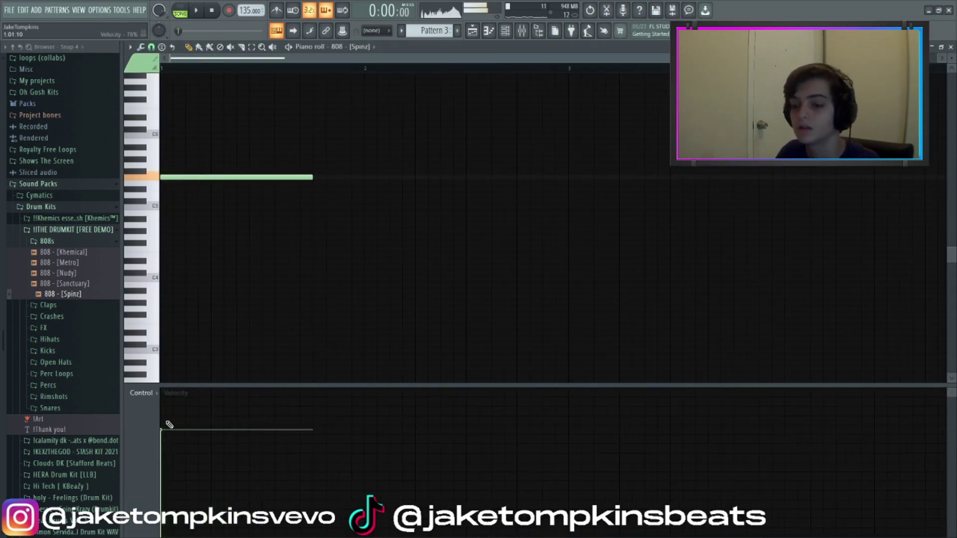
Step: Write a four-bar 808 line of short notes: F5, F5, C6, A#5, G5, G5, C5, C5 and G#5
{"action": "key", "text": "space"}
{"action": "scroll", "coordinate": [308, 178], "scroll_direction": "up", "scroll_amount": 2}
{"action": "key", "text": "space"}
{"action": "key", "text": "space"}
{"action": "key", "text": "space"}
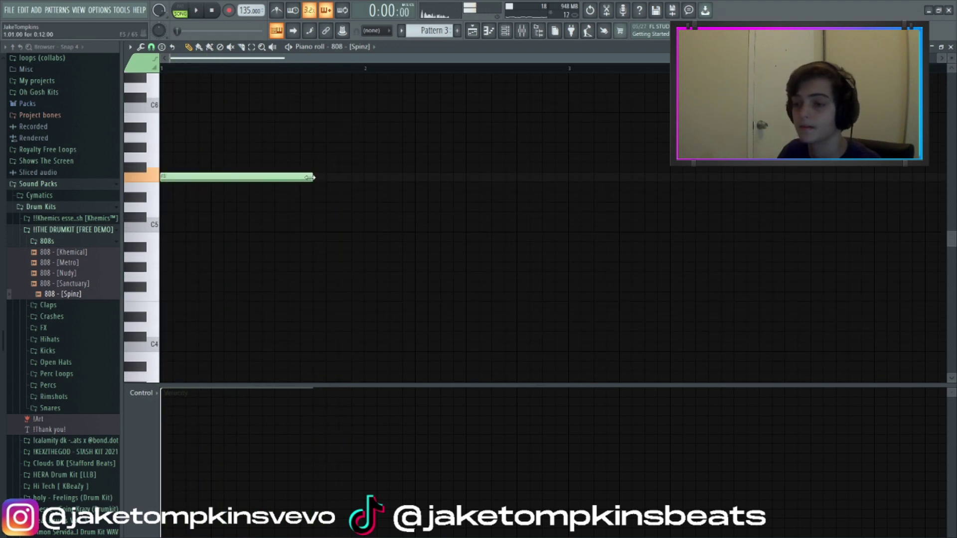
{"action": "key", "text": "space"}
{"action": "left_click", "coordinate": [246, 177]}
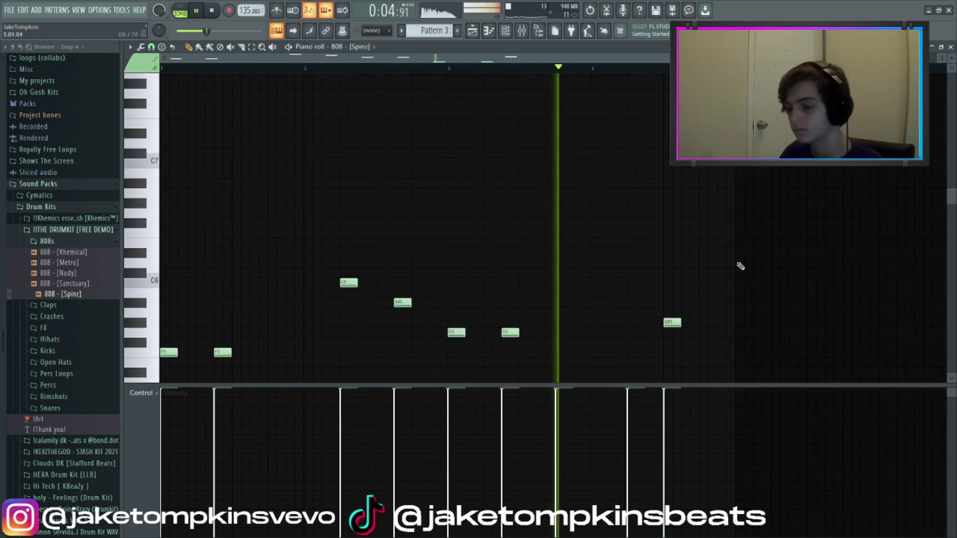
Step: Duplicate the four-bar 808 line from bar 5 and move the G#5 note in bar 4 slightly later
{"action": "key", "text": "ctrl+a"}
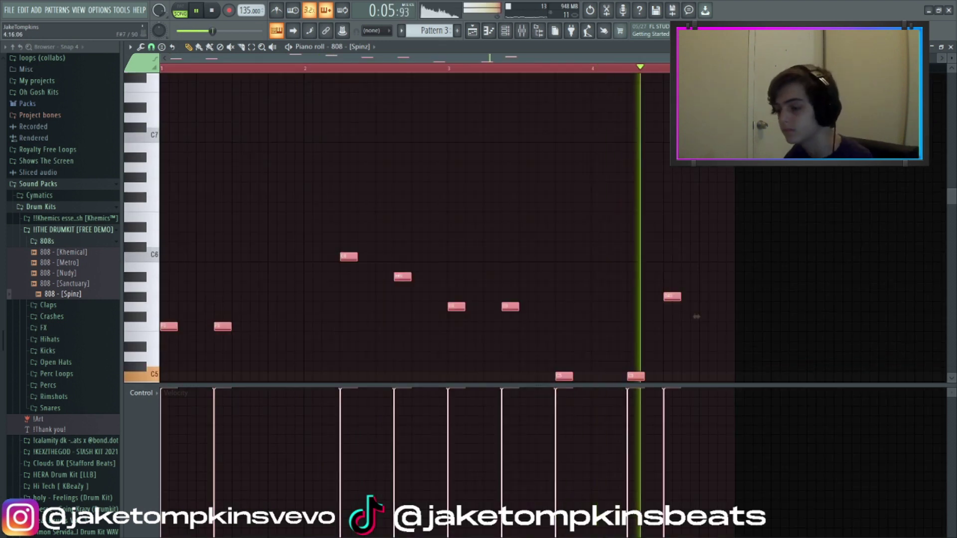
{"action": "key", "text": "ctrl+b"}
{"action": "key", "text": "ctrl+d"}
{"action": "right_click", "coordinate": [295, 298]}
{"action": "left_click", "coordinate": [300, 298]}
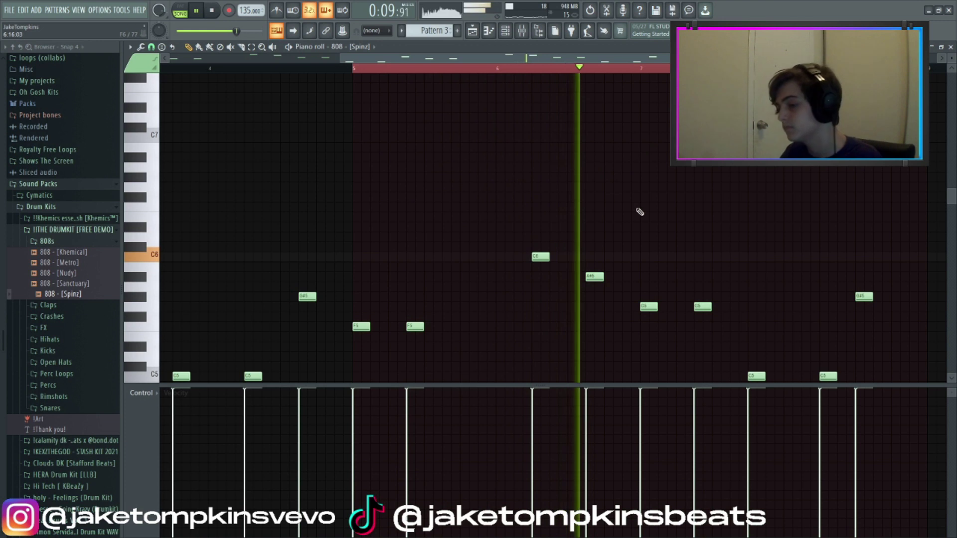
{"action": "right_click", "coordinate": [591, 277]}
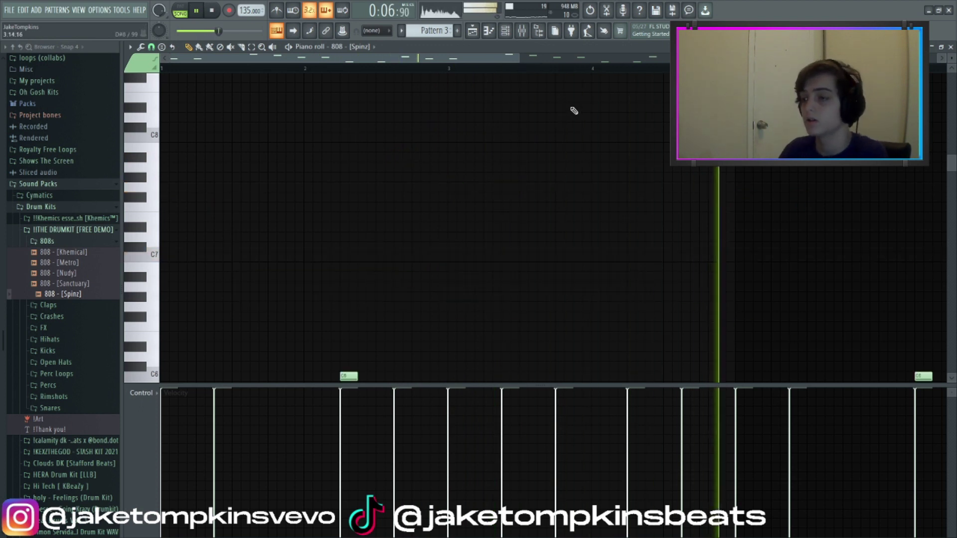
Step: Lower the volume of mixer Insert 5 slightly
{"action": "scroll", "coordinate": [566, 111], "scroll_direction": "down", "scroll_amount": 3}
{"action": "left_click", "coordinate": [522, 31]}
{"action": "key", "text": "space"}
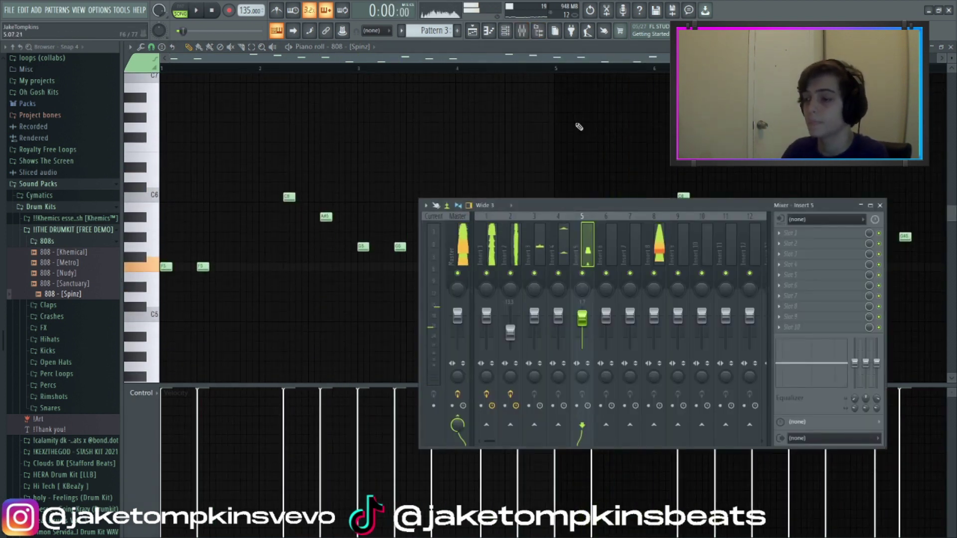
Step: Increase the quick fade-out of the 808 - [Spinz] sample
{"action": "left_click", "coordinate": [507, 31]}
{"action": "left_click", "coordinate": [413, 337]}
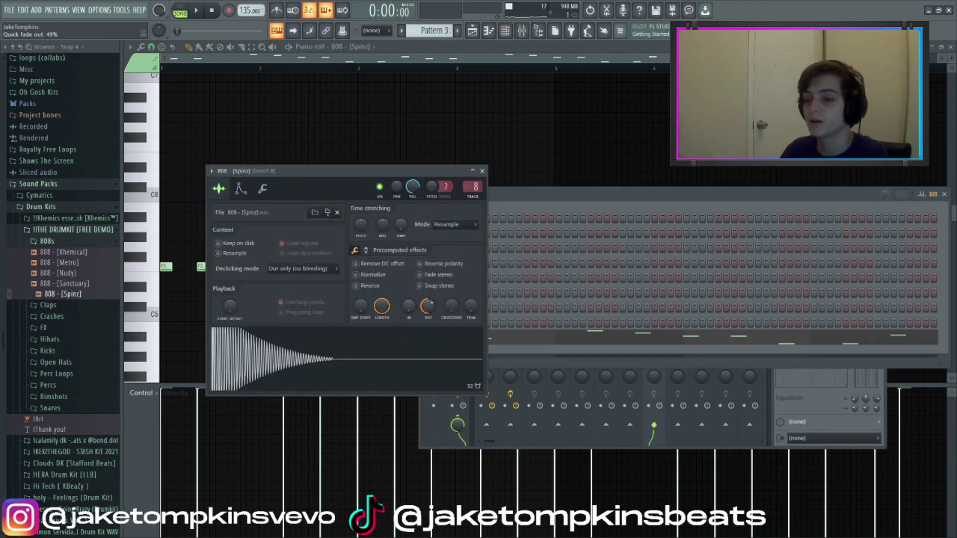
{"action": "key", "text": "space"}
Step: Add the "+kick - G$ - khemics" sample from the Khemics Kicks folder as a new channel
{"action": "left_click", "coordinate": [70, 229]}
{"action": "scroll", "coordinate": [65, 230], "scroll_direction": "up", "scroll_amount": 3}
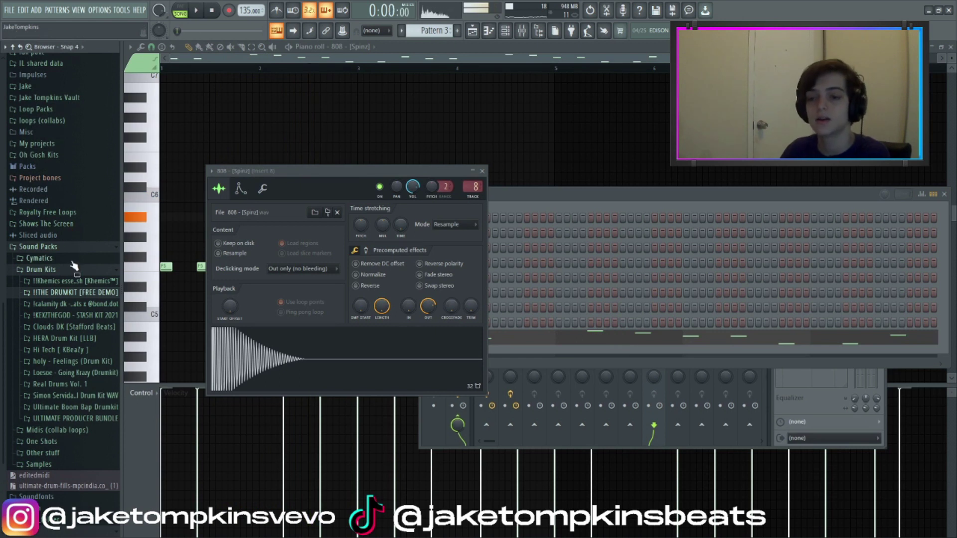
{"action": "left_click", "coordinate": [69, 281]}
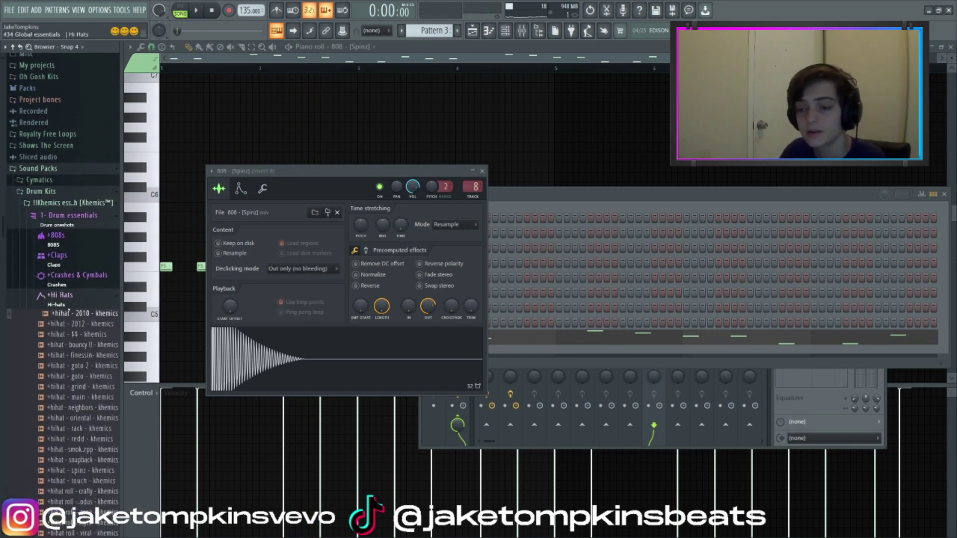
{"action": "left_click", "coordinate": [70, 313]}
{"action": "left_click_drag", "start_coordinate": [467, 375], "coordinate": [392, 351]}
Step: Copy the 808 channel's notes into the kick channel and route the kick to mixer track 9
{"action": "right_click", "coordinate": [392, 352]}
{"action": "left_click", "coordinate": [548, 372]}
{"action": "key", "text": "space"}
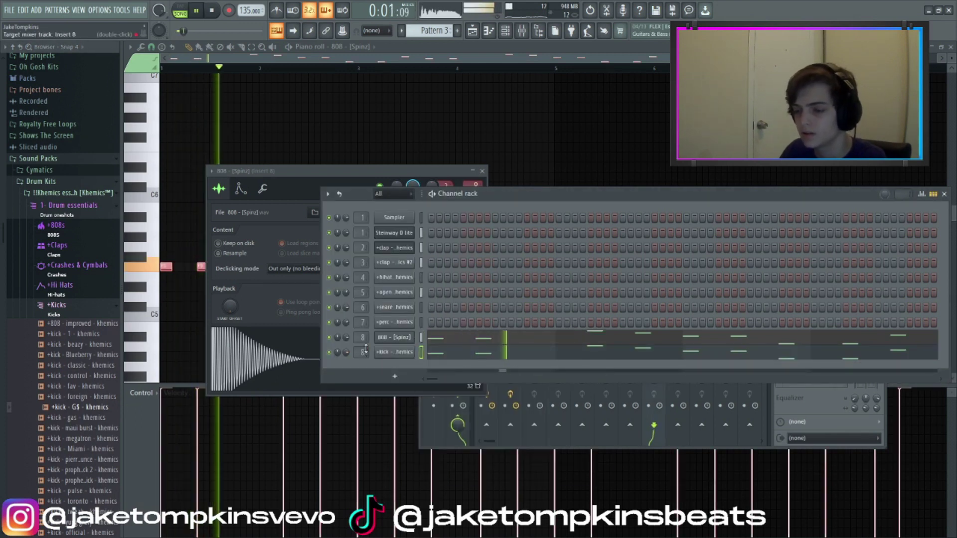
{"action": "right_click", "coordinate": [366, 349]}
{"action": "left_click", "coordinate": [446, 350]}
Step: Flatten all kick notes to C5 with the limiter / transposer and transpose them up two semitones to D5
{"action": "right_click", "coordinate": [403, 355]}
{"action": "left_click", "coordinate": [424, 352]}
{"action": "key", "text": "alt+k"}
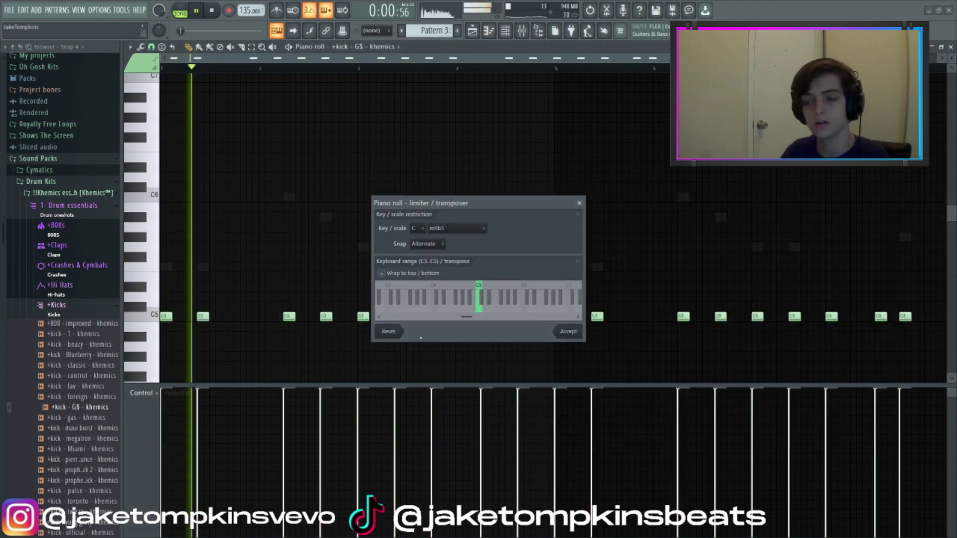
{"action": "left_click", "coordinate": [561, 332]}
{"action": "key", "text": "Up"}
{"action": "key", "text": "Up"}
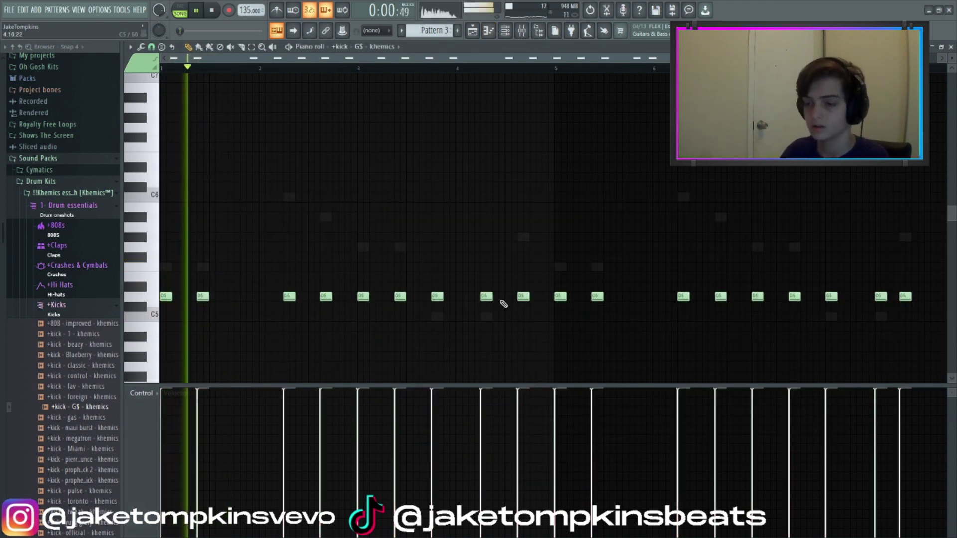
{"action": "key", "text": "ctrl+a"}
{"action": "key", "text": "space"}
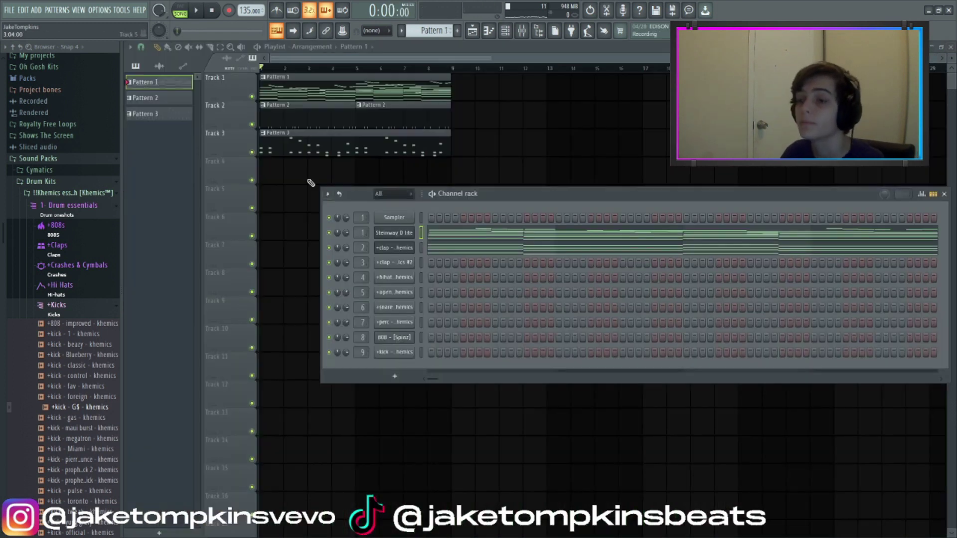
Step: Open the 808 - [Spinz] notes of Pattern 3 in the piano roll and examine the line
{"action": "key", "text": "F6"}
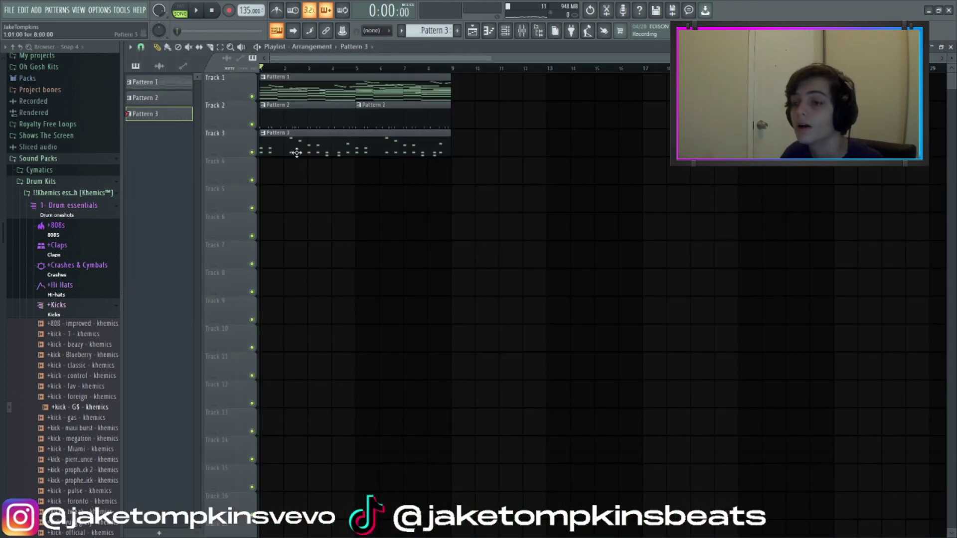
{"action": "key", "text": "F7"}
{"action": "left_click", "coordinate": [304, 69]}
{"action": "scroll", "coordinate": [303, 87], "scroll_direction": "down", "scroll_amount": 3}
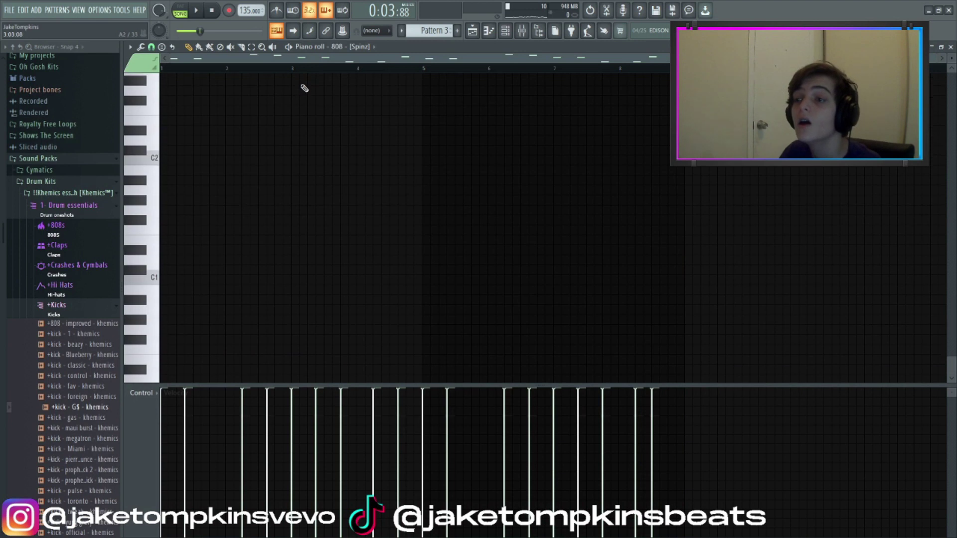
{"action": "scroll", "coordinate": [301, 86], "scroll_direction": "up", "scroll_amount": 12}
{"action": "scroll", "coordinate": [301, 150], "scroll_direction": "up", "scroll_amount": 1}
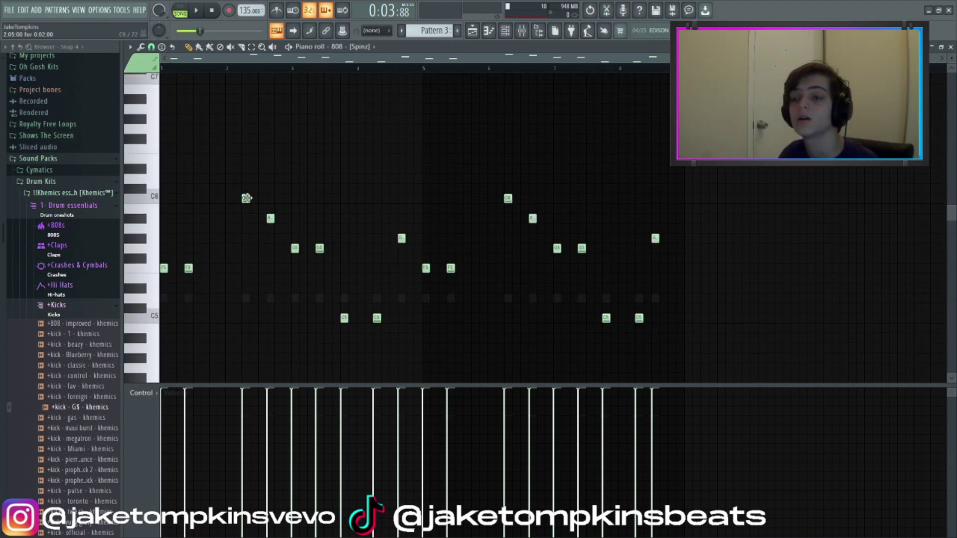
Step: Raise the two C6 notes in bars 2 and 6 of the 808 line to C#6 and play the result
{"action": "key", "text": "space"}
{"action": "left_click_drag", "start_coordinate": [247, 199], "coordinate": [247, 188]}
{"action": "key", "text": "space"}
{"action": "left_click_drag", "start_coordinate": [508, 192], "coordinate": [507, 189]}
{"action": "key", "text": "space"}
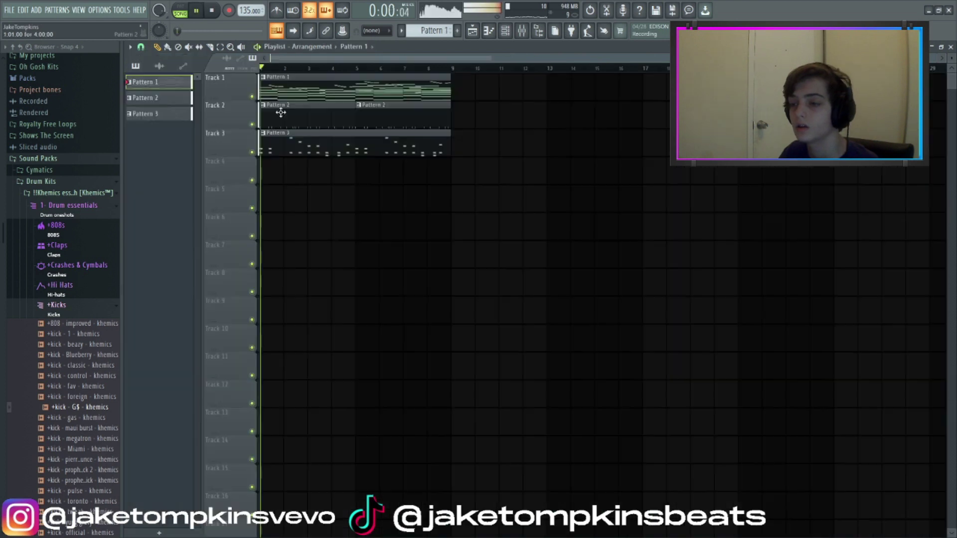
Step: Lower the high C#6 note in bar 2 of Pattern 3's 808 line by one octave to C#5
{"action": "double_click", "coordinate": [302, 148]}
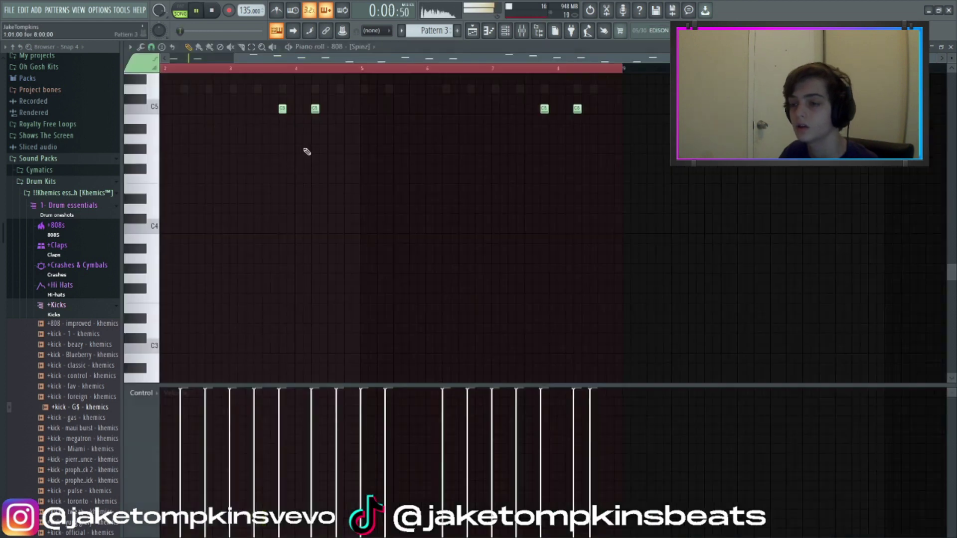
{"action": "scroll", "coordinate": [285, 124], "scroll_direction": "up", "scroll_amount": 4}
{"action": "left_click", "coordinate": [251, 47]}
{"action": "key", "text": "space"}
{"action": "key", "text": "space"}
{"action": "left_click", "coordinate": [246, 162]}
{"action": "key", "text": "ctrl+Down"}
{"action": "left_click", "coordinate": [248, 165]}
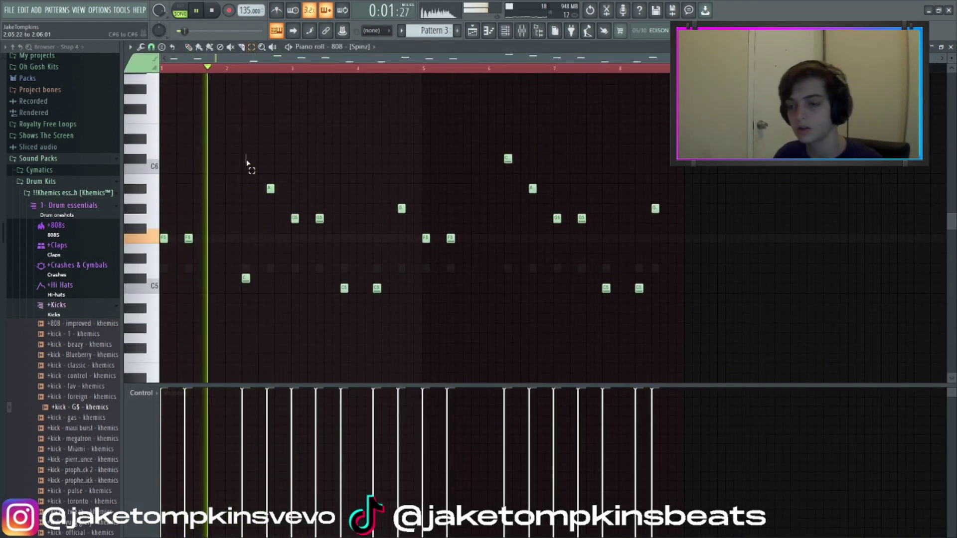
Step: Thin out the kick channel's part in Pattern 3 by deleting notes, including those in bars 2 and 6
{"action": "key", "text": "F6"}
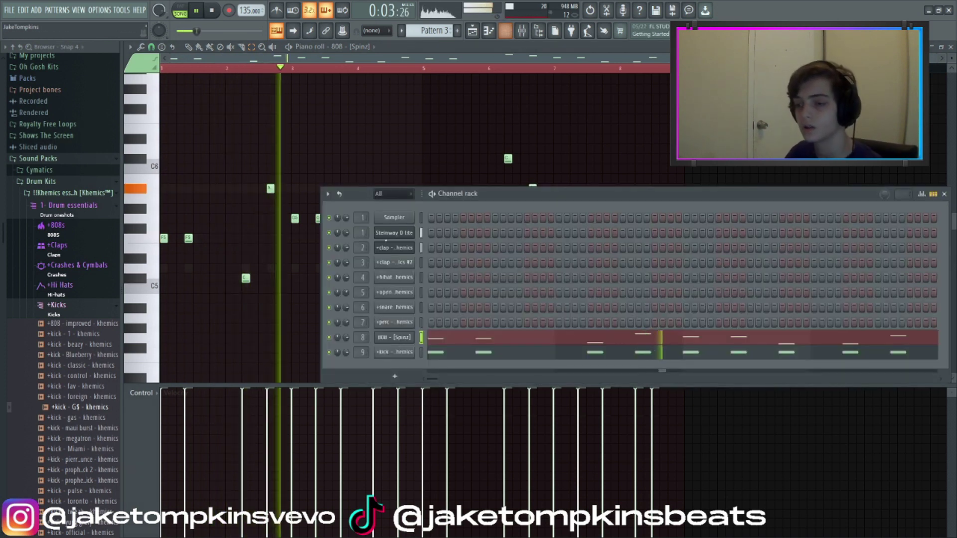
{"action": "right_click", "coordinate": [398, 352]}
{"action": "left_click", "coordinate": [427, 352]}
{"action": "key", "text": "space"}
{"action": "key", "text": "space"}
{"action": "left_click_drag", "start_coordinate": [256, 250], "coordinate": [244, 282]}
{"action": "key", "text": "shift+Down"}
{"action": "key", "text": "shift+Down"}
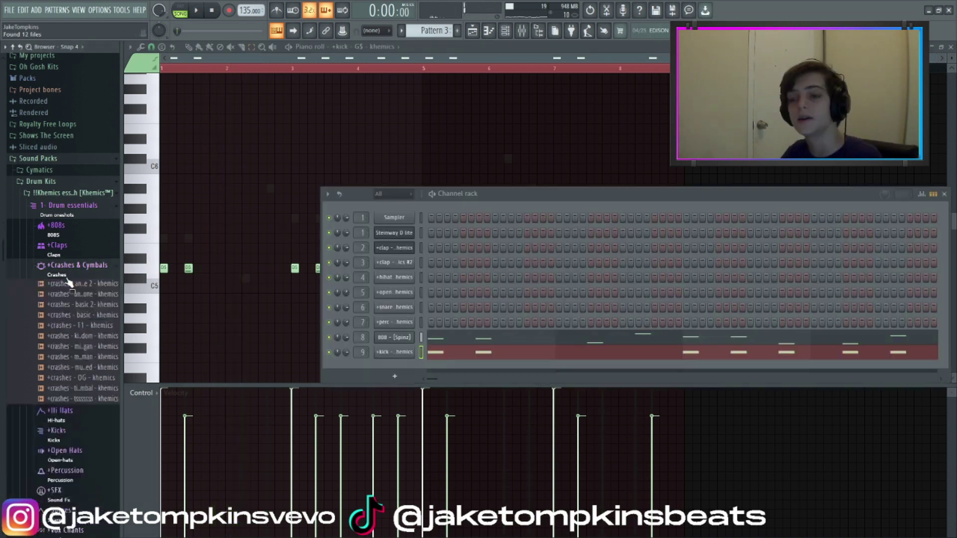
Step: Add the "+hihat - goto 2 - khemics" sample as a new channel filled every two steps in Pattern 2
{"action": "left_click", "coordinate": [67, 274]}
{"action": "left_click", "coordinate": [67, 288]}
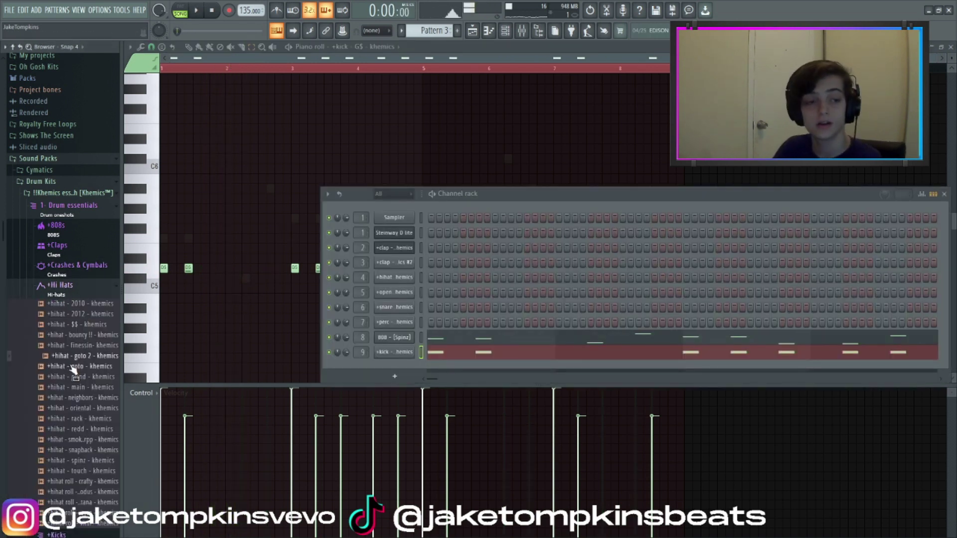
{"action": "left_click_drag", "start_coordinate": [412, 369], "coordinate": [406, 368]}
{"action": "right_click", "coordinate": [408, 367]}
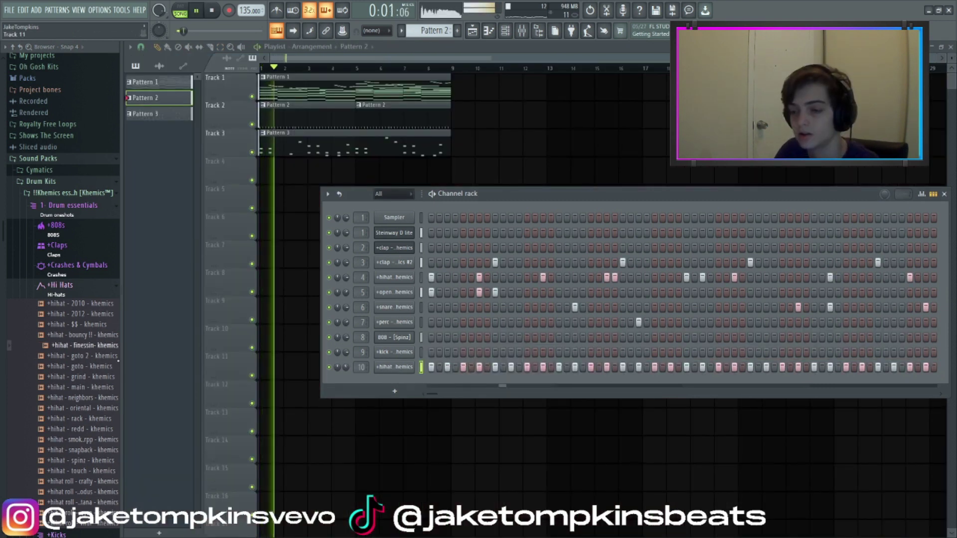
{"action": "left_click_drag", "start_coordinate": [80, 355], "coordinate": [396, 369]}
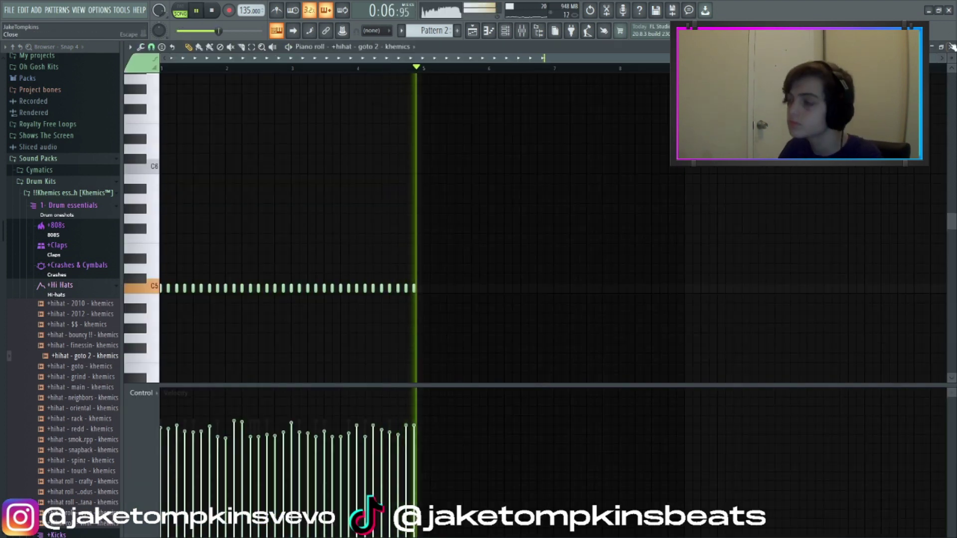
Step: Split Pattern 2 by channel and clear the drum and 808 clips from the playlist
{"action": "key", "text": "F7"}
{"action": "left_click", "coordinate": [414, 126]}
{"action": "left_click", "coordinate": [431, 30]}
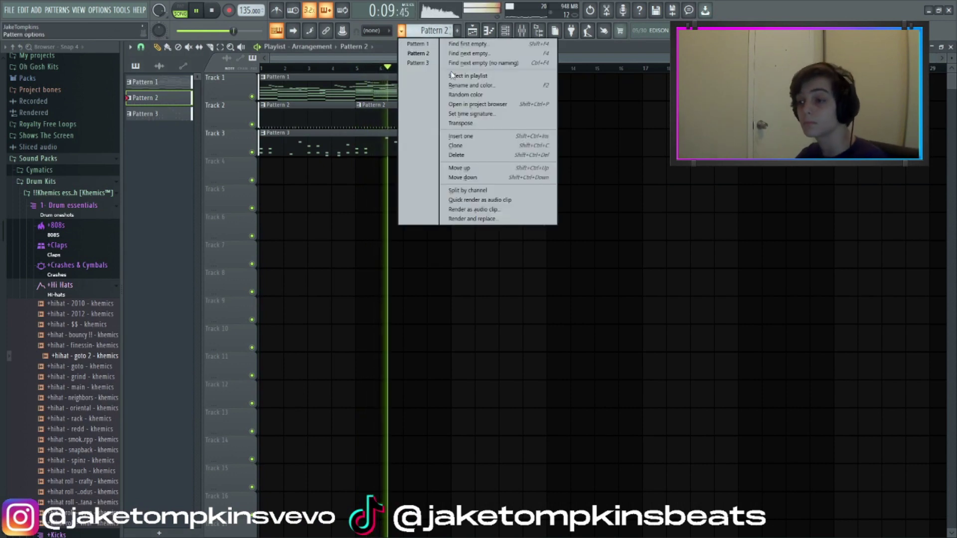
{"action": "left_click", "coordinate": [533, 193]}
{"action": "key", "text": "space"}
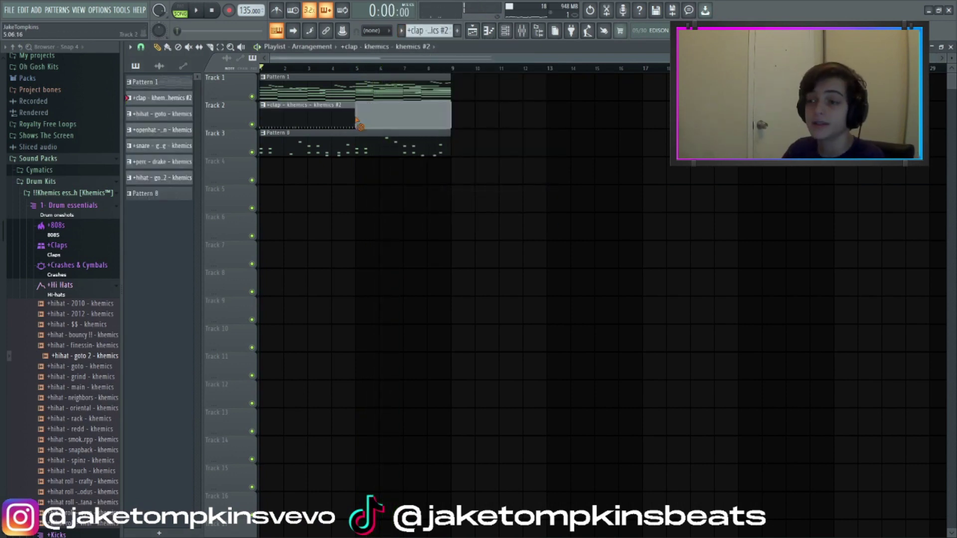
{"action": "left_click", "coordinate": [403, 30]}
{"action": "left_click", "coordinate": [536, 199]}
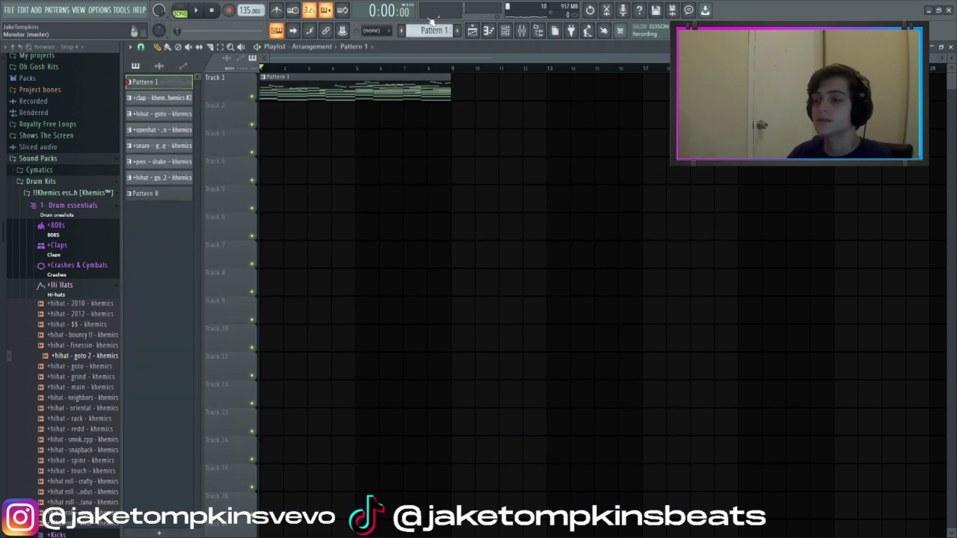
Step: Split Pattern 1 by channel, then lay Steinway D lite clips from bar 1 and stack the other patterns on separate tracks from bar 17
{"action": "left_click", "coordinate": [401, 31]}
{"action": "left_click_drag", "start_coordinate": [156, 209], "coordinate": [648, 90]}
{"action": "left_click", "coordinate": [474, 89]}
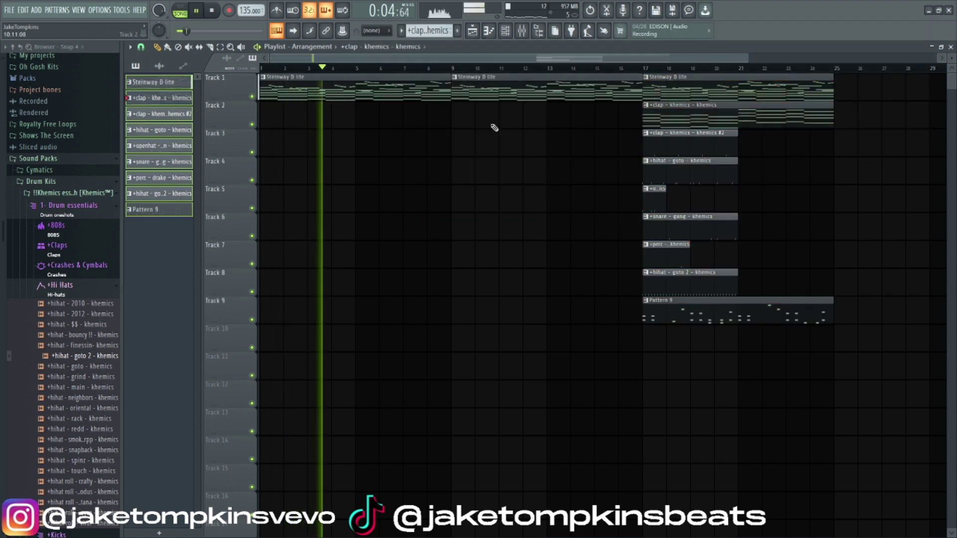
Step: Place the "+clap - khemics" melody clip at bar 9 on track 2 and move the kick clip to bar 25
{"action": "left_click", "coordinate": [495, 120]}
{"action": "scroll", "coordinate": [496, 128], "scroll_direction": "down", "scroll_amount": 2}
{"action": "left_click_drag", "start_coordinate": [584, 321], "coordinate": [721, 320]}
Step: Duplicate the four-bar drum clips to bar 21, then duplicate the whole eight-bar section from bar 17 to bar 25
{"action": "scroll", "coordinate": [511, 160], "scroll_direction": "up", "scroll_amount": 2}
{"action": "left_click_drag", "start_coordinate": [538, 167], "coordinate": [591, 379]}
{"action": "key", "text": "ctrl+b"}
{"action": "left_click_drag", "start_coordinate": [549, 87], "coordinate": [661, 441]}
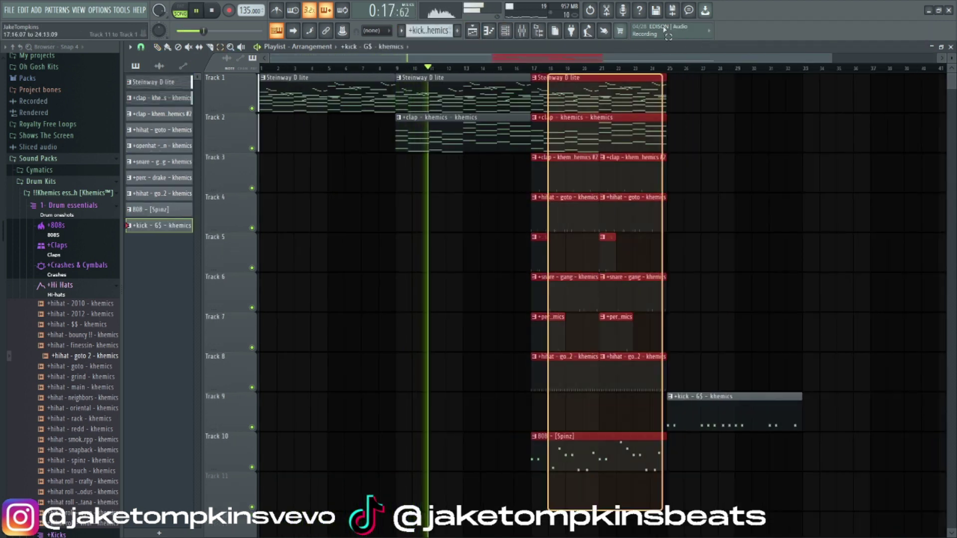
{"action": "key", "text": "ctrl+b"}
Step: Add a "+hihat - goto 2" clip at bar 13 on track 8, shortened to about three bars
{"action": "left_click", "coordinate": [526, 366]}
{"action": "left_click_drag", "start_coordinate": [540, 364], "coordinate": [523, 361]}
{"action": "left_click", "coordinate": [60, 285]}
{"action": "scroll", "coordinate": [663, 247], "scroll_direction": "down", "scroll_amount": 1}
{"action": "key", "text": "space"}
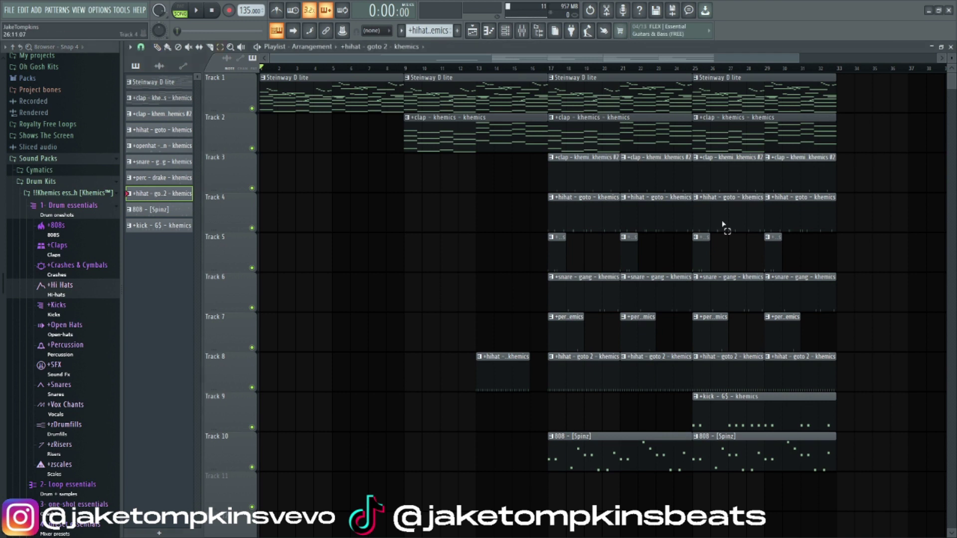
Step: Trim the ends of the drum, kick and 808 clips to leave a half-bar gap before bar 33, keeping the perc clip two bars long
{"action": "scroll", "coordinate": [726, 226], "scroll_direction": "down", "scroll_amount": 1}
{"action": "left_click_drag", "start_coordinate": [727, 90], "coordinate": [654, 143]}
{"action": "scroll", "coordinate": [768, 149], "scroll_direction": "up", "scroll_amount": 3}
{"action": "left_click", "coordinate": [141, 47]}
{"action": "left_click", "coordinate": [156, 188]}
{"action": "left_click_drag", "start_coordinate": [772, 162], "coordinate": [716, 466]}
{"action": "left_click_drag", "start_coordinate": [797, 174], "coordinate": [782, 175]}
{"action": "key", "text": "ctrl+d"}
{"action": "left_click_drag", "start_coordinate": [724, 324], "coordinate": [739, 324]}
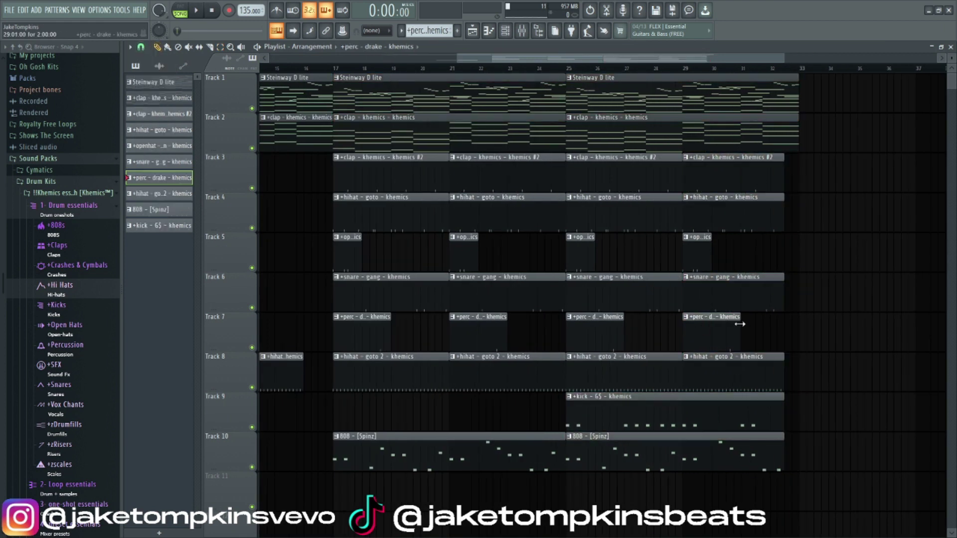
Step: Duplicate the section from bar 17 to bar 33, adding a kick and removing the "+hihat - goto", open-hat and snare clips from bars 33 to 37
{"action": "scroll", "coordinate": [538, 249], "scroll_direction": "down", "scroll_amount": 2}
{"action": "left_click_drag", "start_coordinate": [730, 513], "coordinate": [413, 90]}
{"action": "key", "text": "ctrl+b"}
{"action": "scroll", "coordinate": [825, 199], "scroll_direction": "up", "scroll_amount": 2}
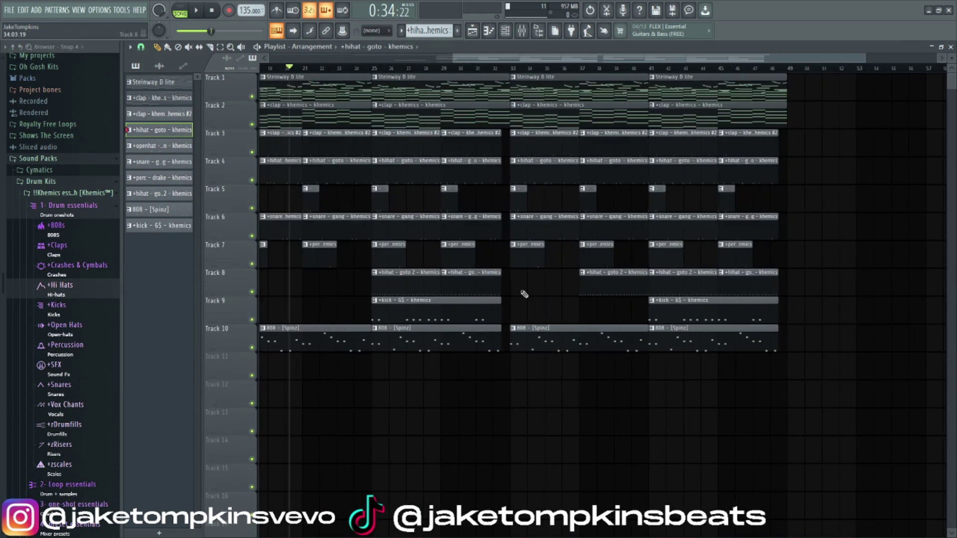
{"action": "scroll", "coordinate": [515, 203], "scroll_direction": "down", "scroll_amount": 2}
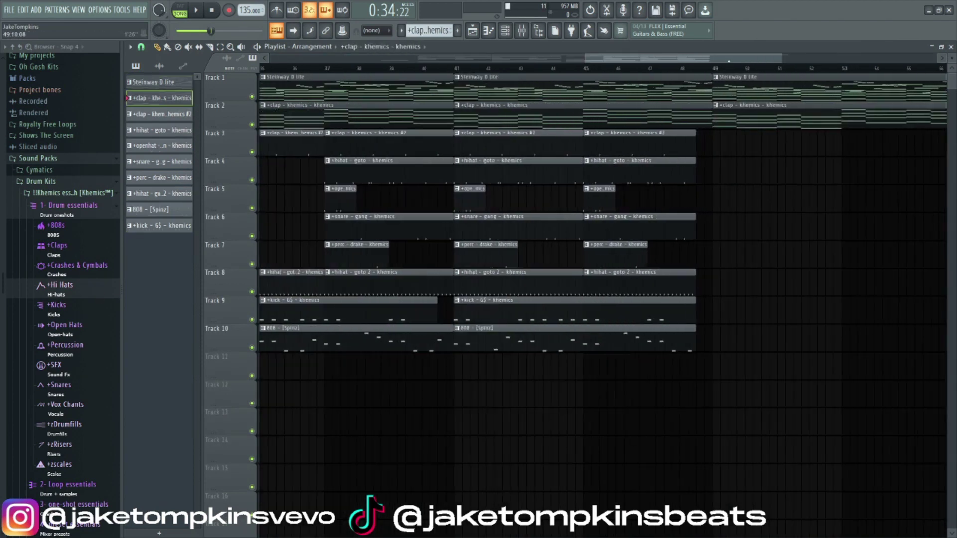
Step: Build a break with clap and hi-hat clips at bar 51, hi-hat and 808 clips at bar 53, and a Steinway clip at bar 57
{"action": "left_click", "coordinate": [798, 171]}
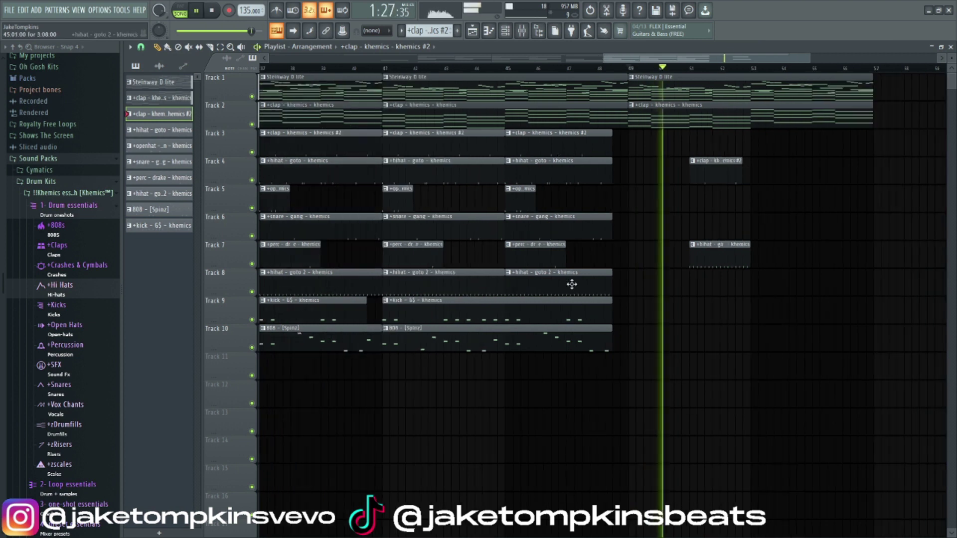
{"action": "left_click", "coordinate": [743, 199]}
{"action": "scroll", "coordinate": [752, 210], "scroll_direction": "down", "scroll_amount": 4}
{"action": "left_click", "coordinate": [793, 89]}
{"action": "left_click_drag", "start_coordinate": [257, 31], "coordinate": [223, 30]}
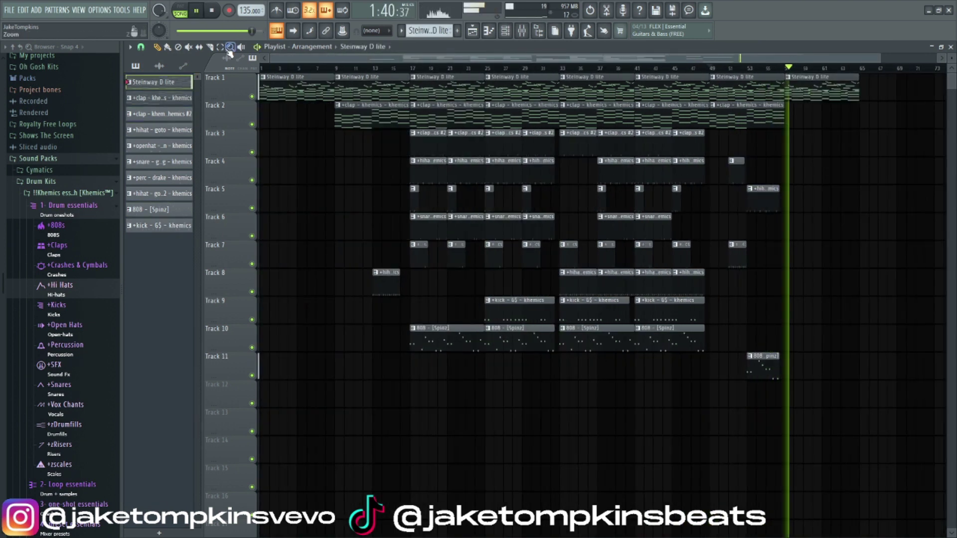
Step: Duplicate all playlist clips from bars 17 to 65 so the copy starts at bar 65
{"action": "left_click", "coordinate": [220, 47]}
{"action": "left_click_drag", "start_coordinate": [413, 83], "coordinate": [880, 499]}
{"action": "key", "text": "ctrl+b"}
{"action": "scroll", "coordinate": [812, 337], "scroll_direction": "right", "scroll_amount": 5}
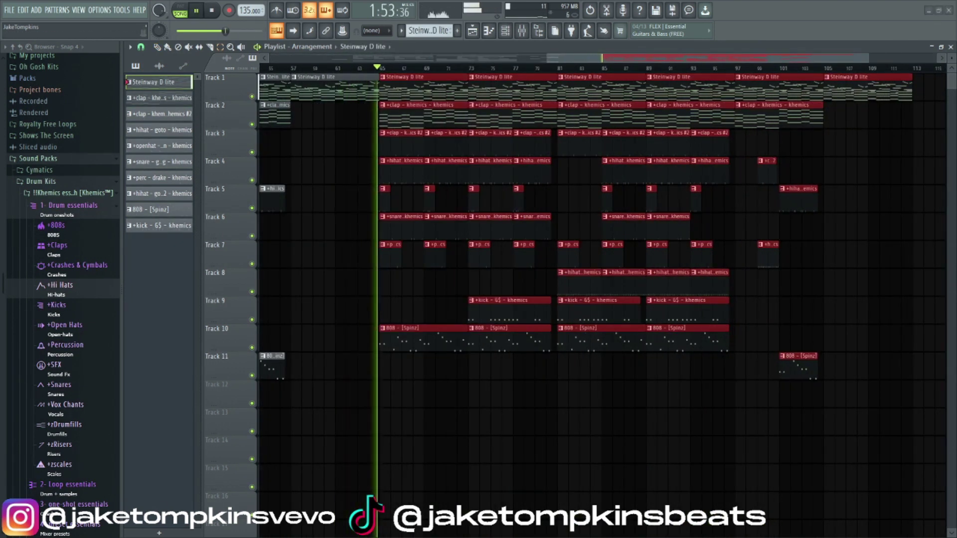
{"action": "scroll", "coordinate": [812, 338], "scroll_direction": "left", "scroll_amount": 3}
{"action": "scroll", "coordinate": [598, 299], "scroll_direction": "up", "scroll_amount": 2}
{"action": "left_click_drag", "start_coordinate": [222, 30], "coordinate": [228, 31]}
Step: Open the FX folder of the "!!THE DRUMKIT [FREE DEMO]" pack in the sample browser
{"action": "left_click", "coordinate": [69, 205]}
{"action": "left_click", "coordinate": [72, 193]}
{"action": "scroll", "coordinate": [492, 238], "scroll_direction": "left", "scroll_amount": 10}
{"action": "scroll", "coordinate": [70, 249], "scroll_direction": "up", "scroll_amount": 6}
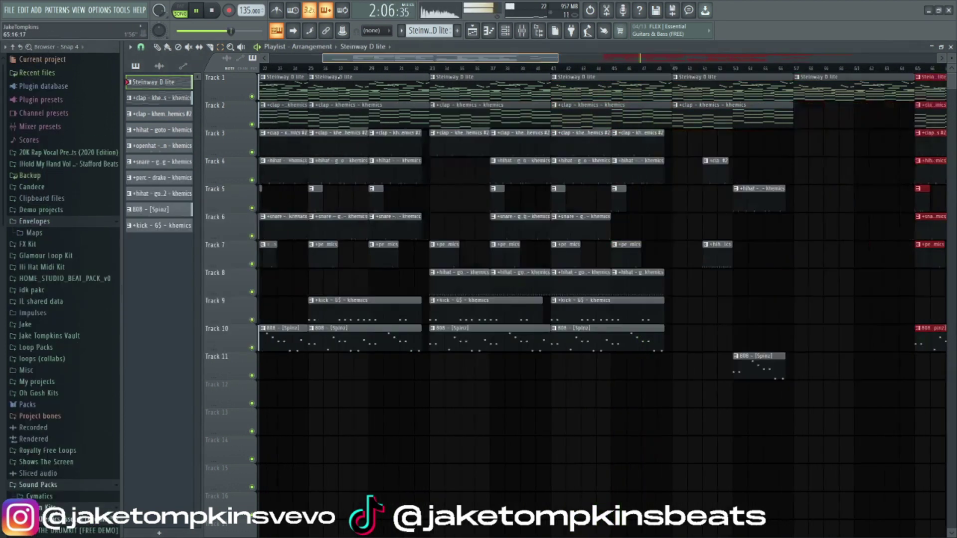
{"action": "scroll", "coordinate": [75, 264], "scroll_direction": "down", "scroll_amount": 5}
{"action": "left_click", "coordinate": [72, 259]}
{"action": "scroll", "coordinate": [355, 224], "scroll_direction": "up", "scroll_amount": 1}
{"action": "left_click", "coordinate": [67, 358]}
{"action": "left_click", "coordinate": [870, 274]}
{"action": "left_click", "coordinate": [731, 278]}
{"action": "left_click", "coordinate": [798, 279]}
Step: Place the "Riser - [Southside 4]" sample on track 11 so that it ends at bar 17
{"action": "left_click_drag", "start_coordinate": [234, 31], "coordinate": [213, 31]}
{"action": "key", "text": "space"}
{"action": "left_click_drag", "start_coordinate": [74, 430], "coordinate": [528, 357]}
{"action": "scroll", "coordinate": [553, 369], "scroll_direction": "up", "scroll_amount": 6}
{"action": "double_click", "coordinate": [541, 355]}
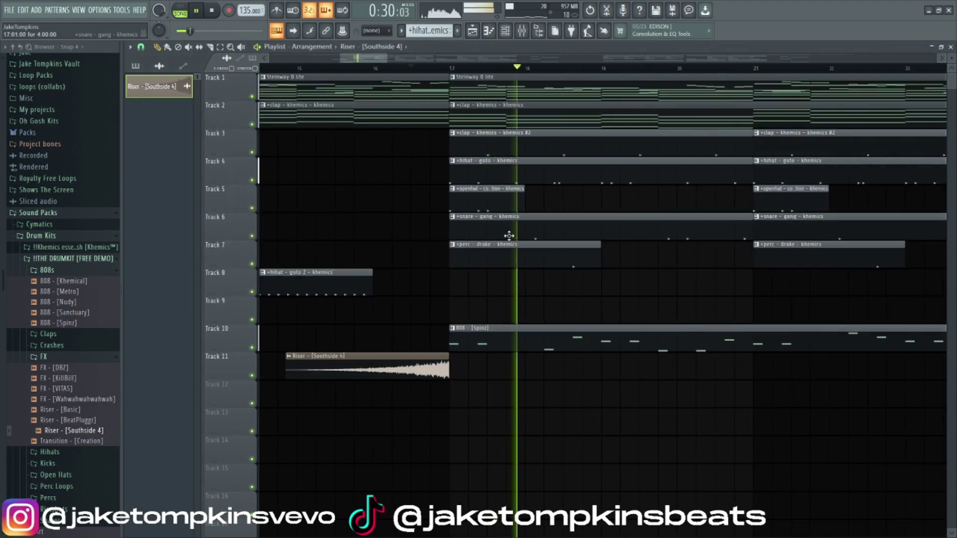